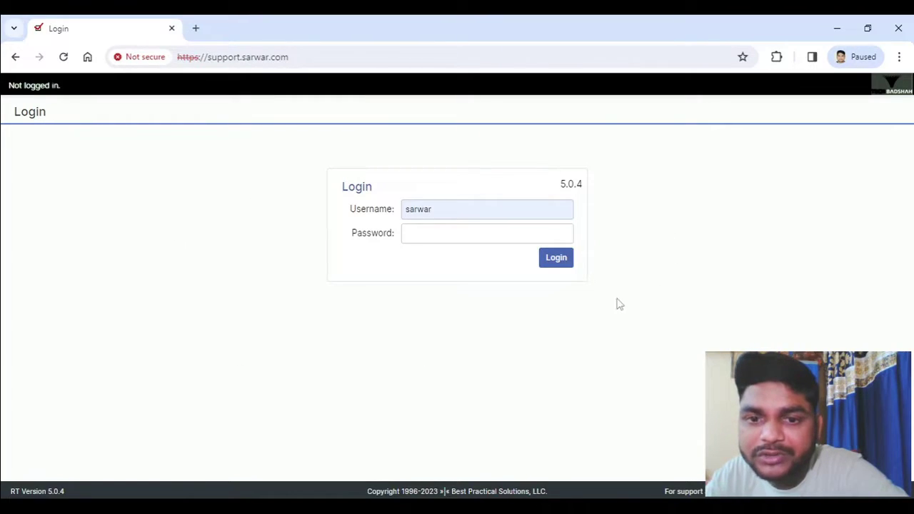
# Enter the account password and submit the Request Tracker login
pyautogui.click(441, 240)
pyautogui.write('•••')
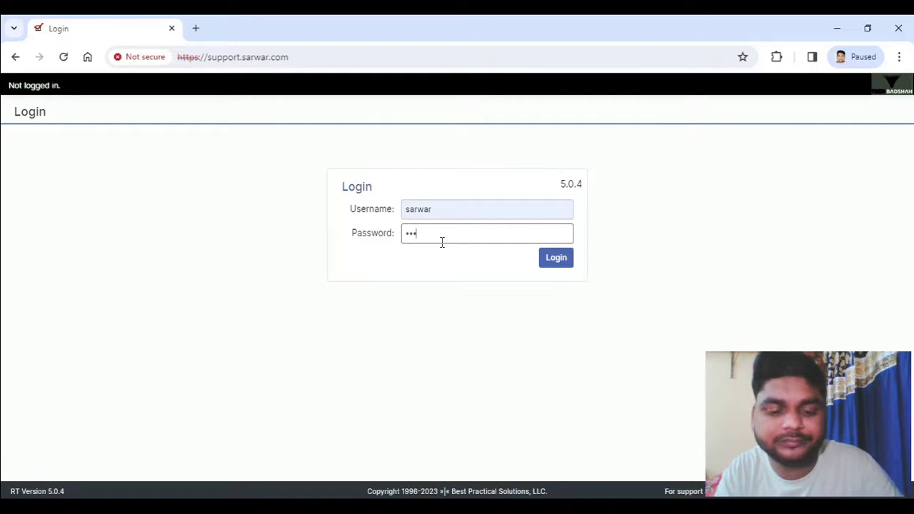
pyautogui.write('•••••')
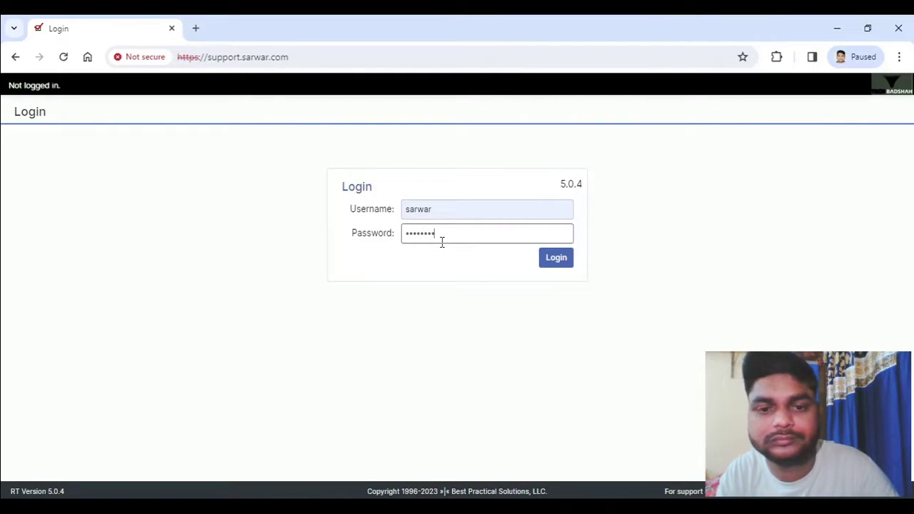
pyautogui.press('Return')
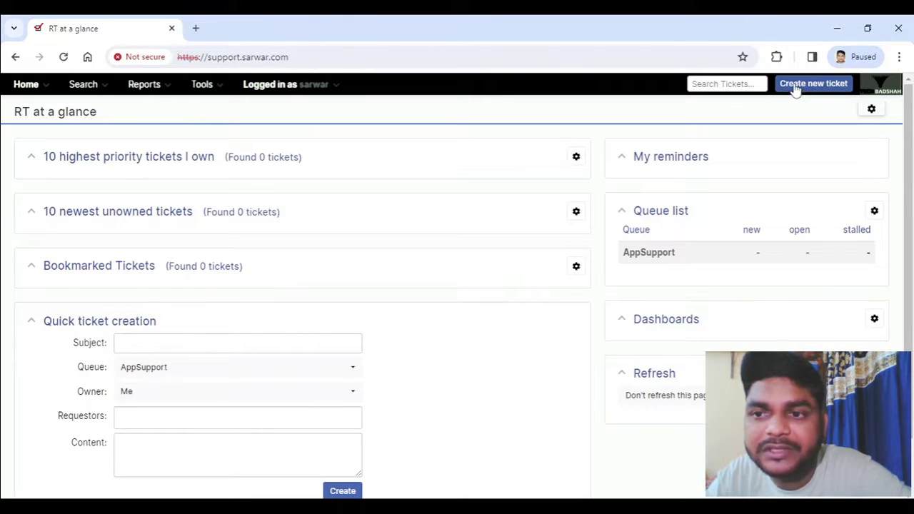
# From the RT at a glance page, open the Create new ticket form for AppSupport
pyautogui.moveTo(113, 165)
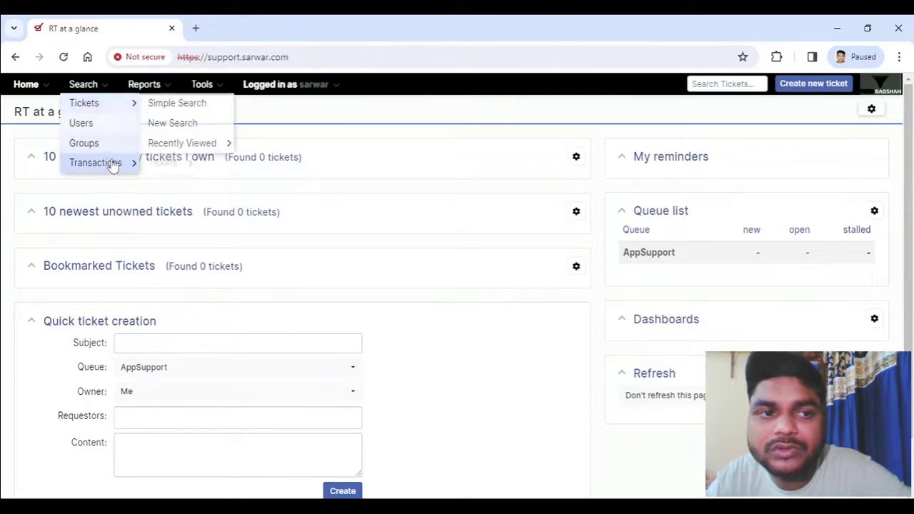
pyautogui.scroll(-1, 112, 166)
pyautogui.scroll(1, 107, 164)
pyautogui.moveTo(43, 83)
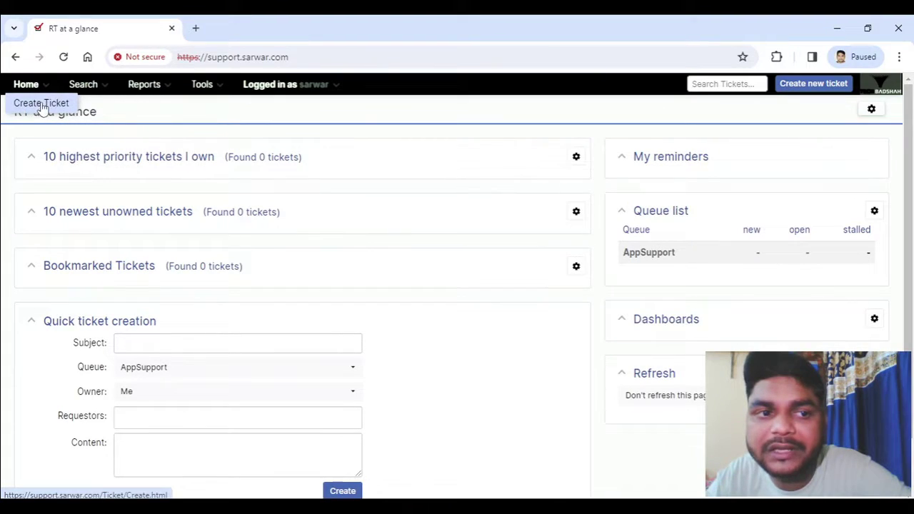
pyautogui.scroll(-1, 391, 221)
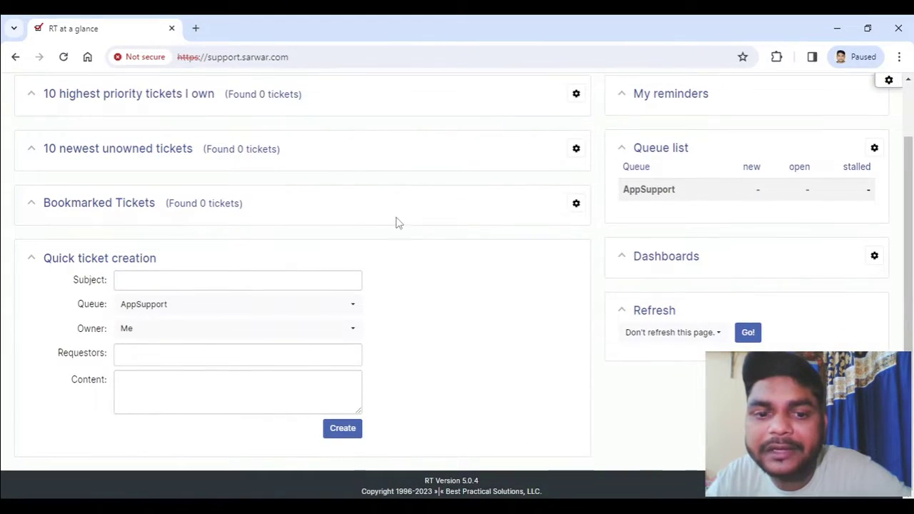
pyautogui.click(143, 280)
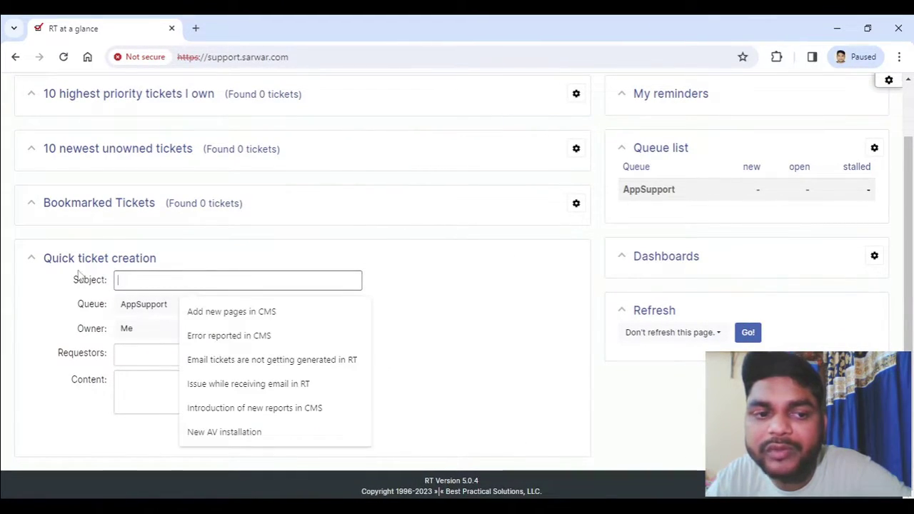
pyautogui.click(4, 333)
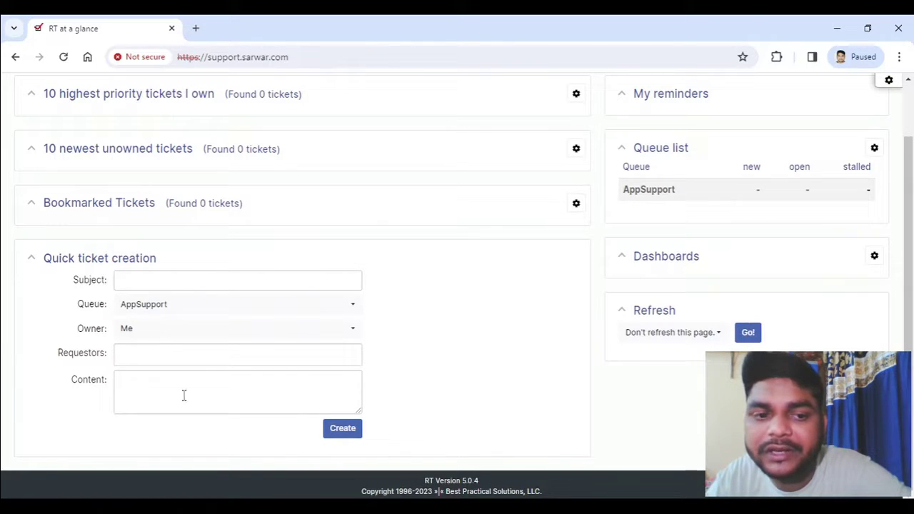
pyautogui.scroll(1, 204, 371)
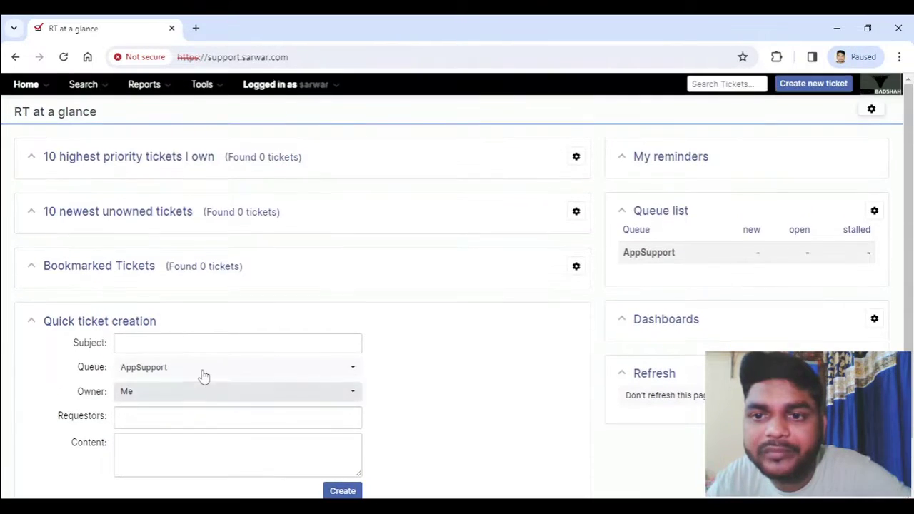
pyautogui.click(796, 95)
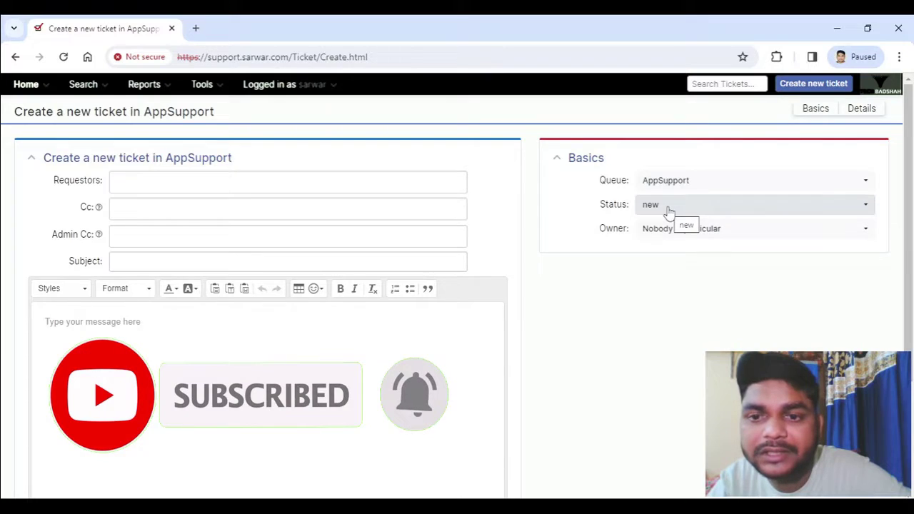
pyautogui.click(678, 181)
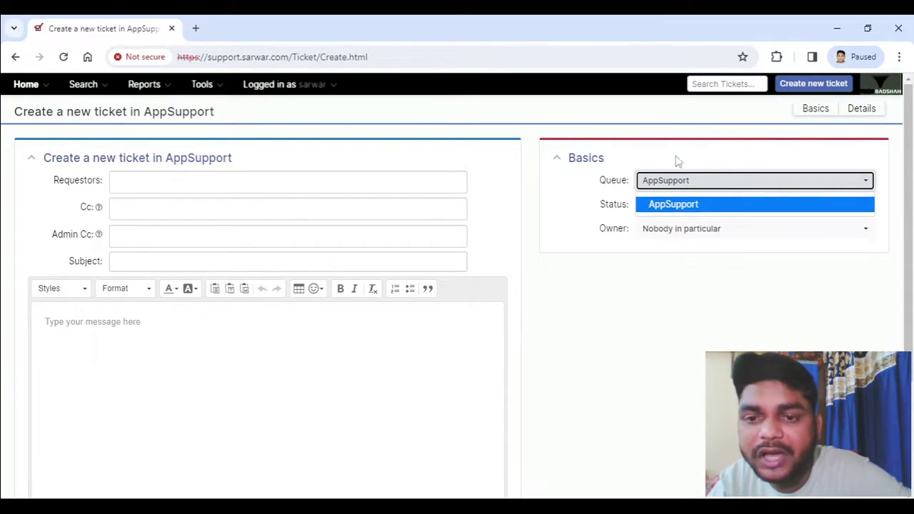
pyautogui.click(685, 335)
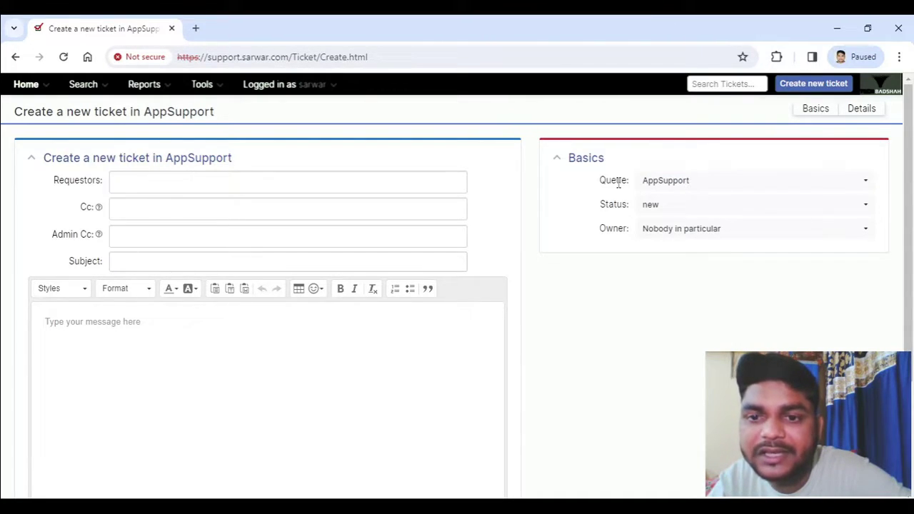
pyautogui.moveTo(602, 180); pyautogui.dragTo(622, 180)
pyautogui.click(611, 183)
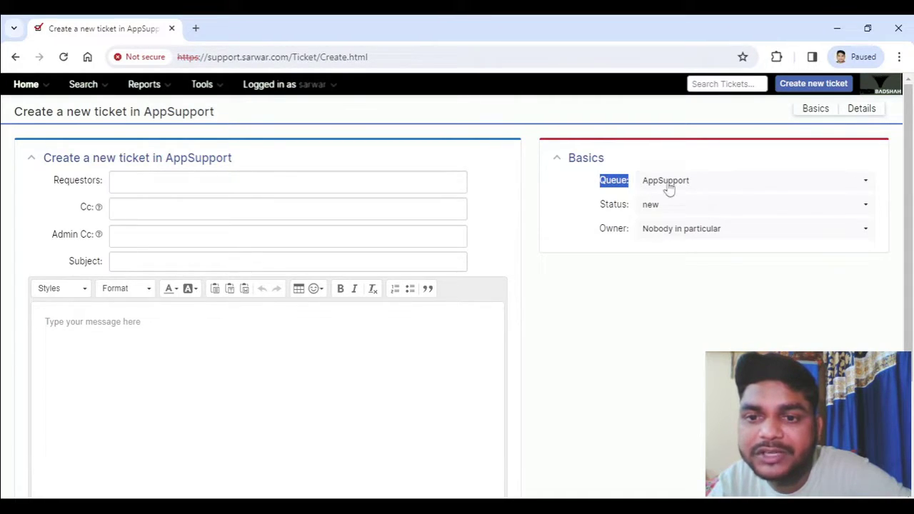
pyautogui.click(641, 366)
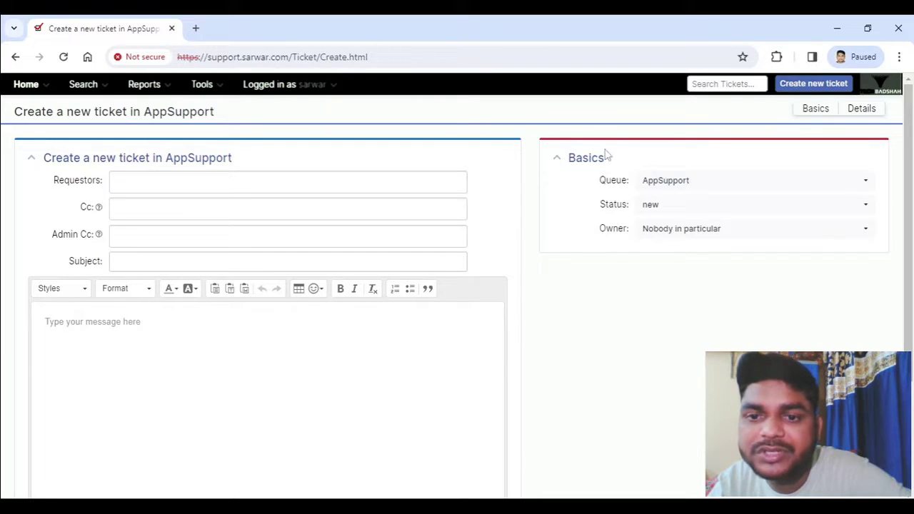
pyautogui.tripleClick(613, 180)
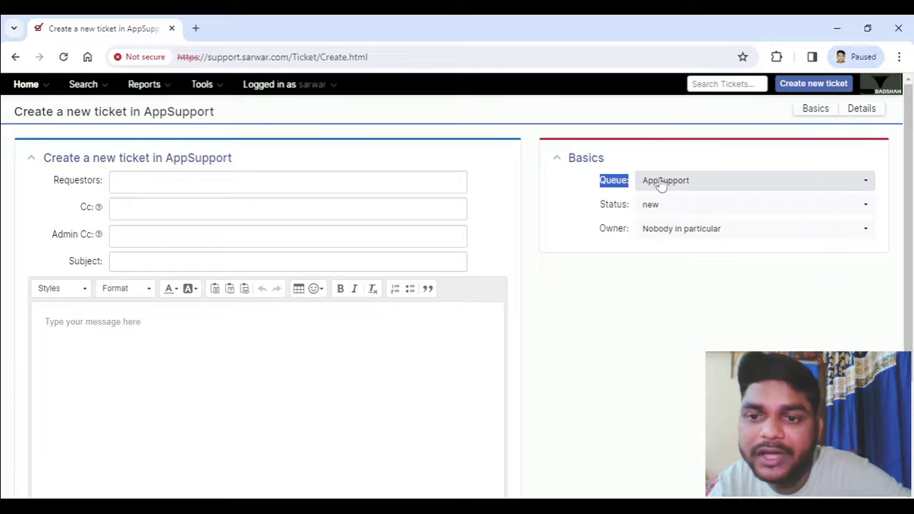
pyautogui.click(662, 183)
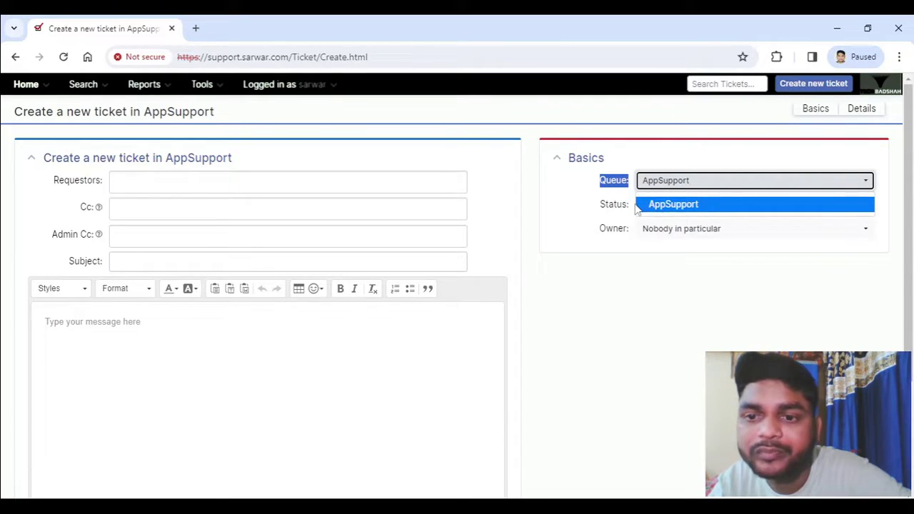
pyautogui.click(704, 322)
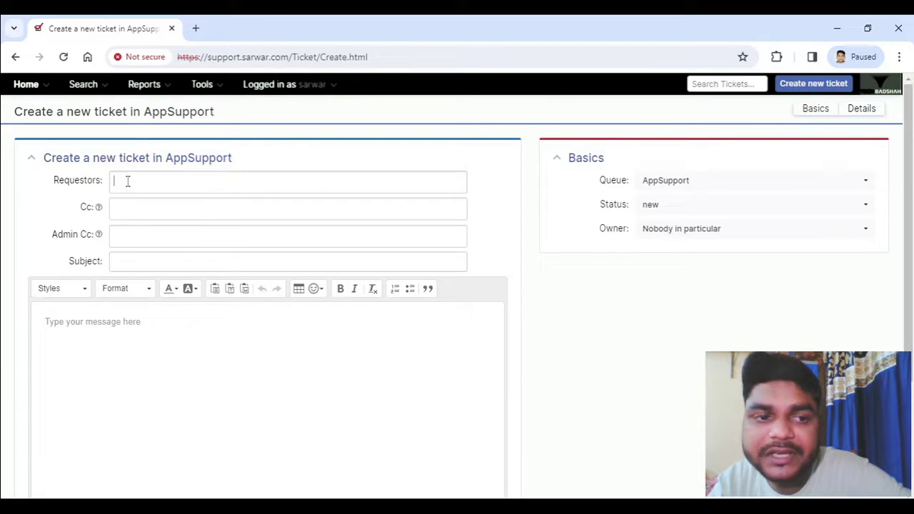
# Go over the Requestors, Cc, Subject and message body fields of the new ticket
pyautogui.moveTo(45, 181); pyautogui.dragTo(105, 180)
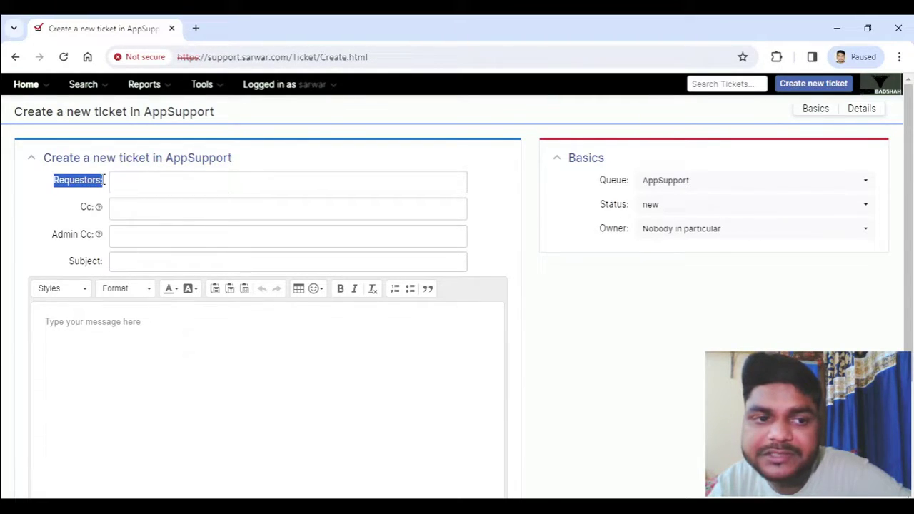
pyautogui.click(165, 209)
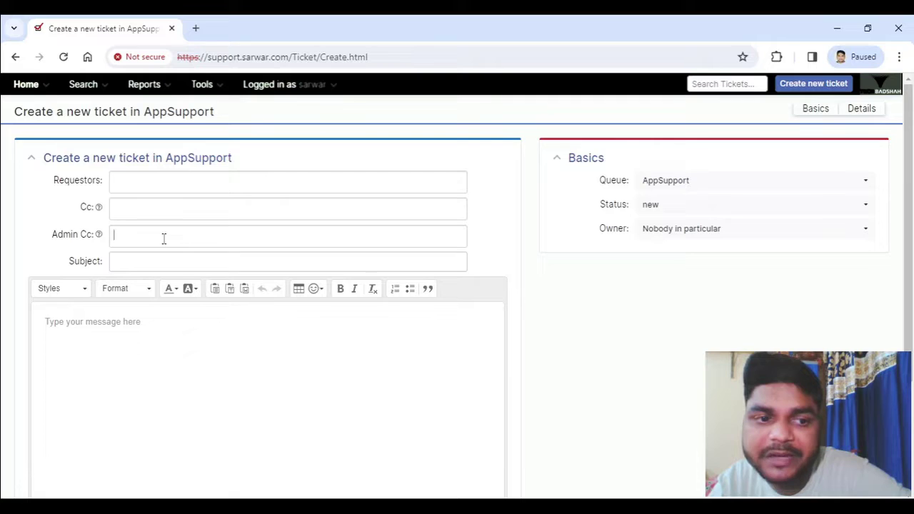
pyautogui.click(182, 263)
pyautogui.click(77, 326)
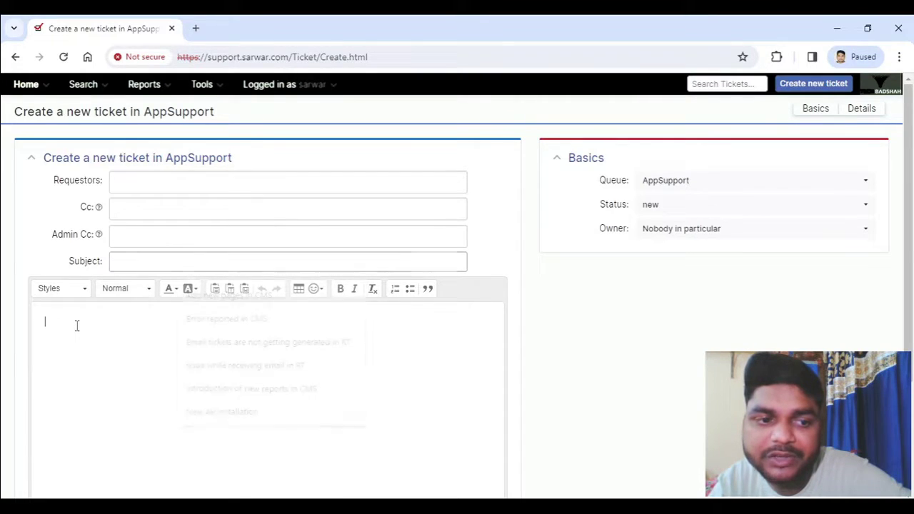
pyautogui.scroll(-3, 148, 333)
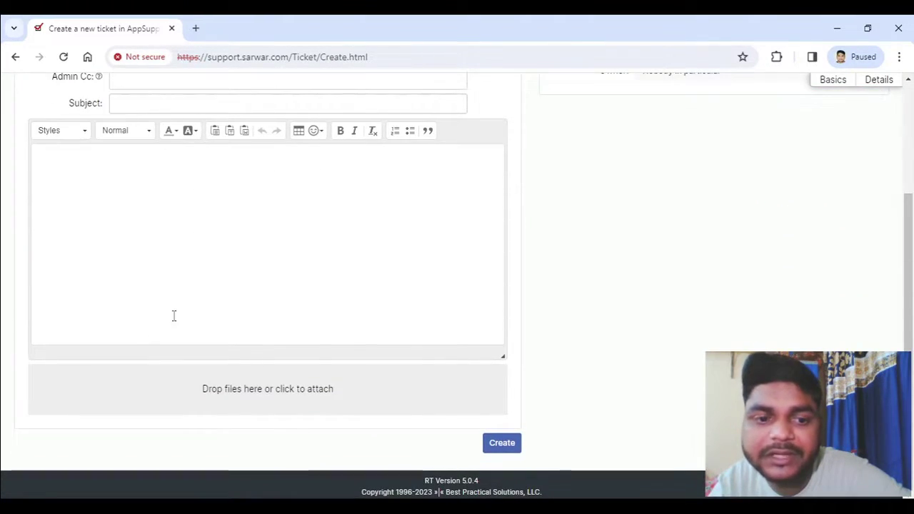
pyautogui.click(327, 228)
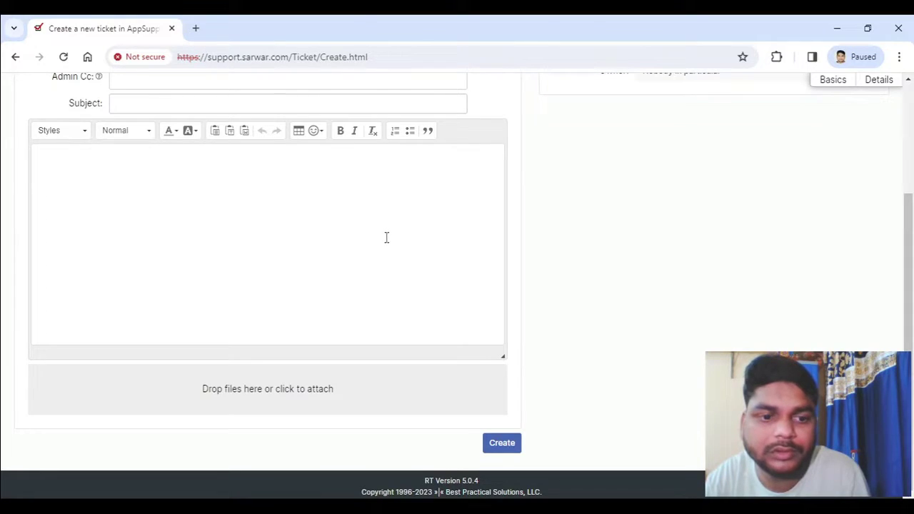
# Attach Results.tsv from the Downloads folder to the ticket
pyautogui.click(288, 400)
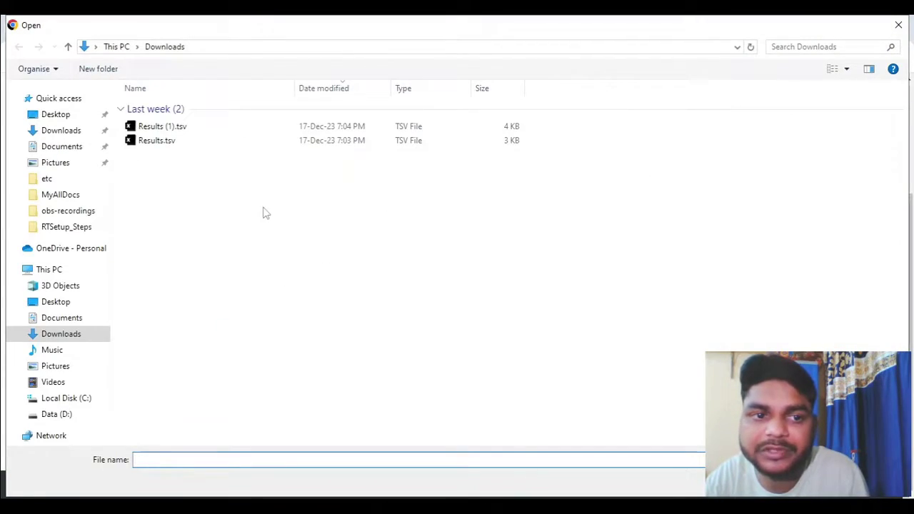
pyautogui.click(169, 144)
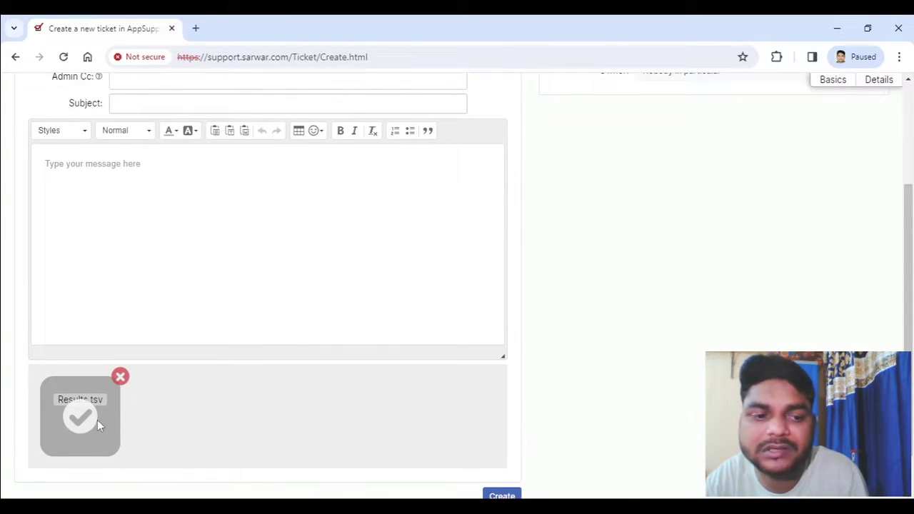
pyautogui.scroll(3, 188, 414)
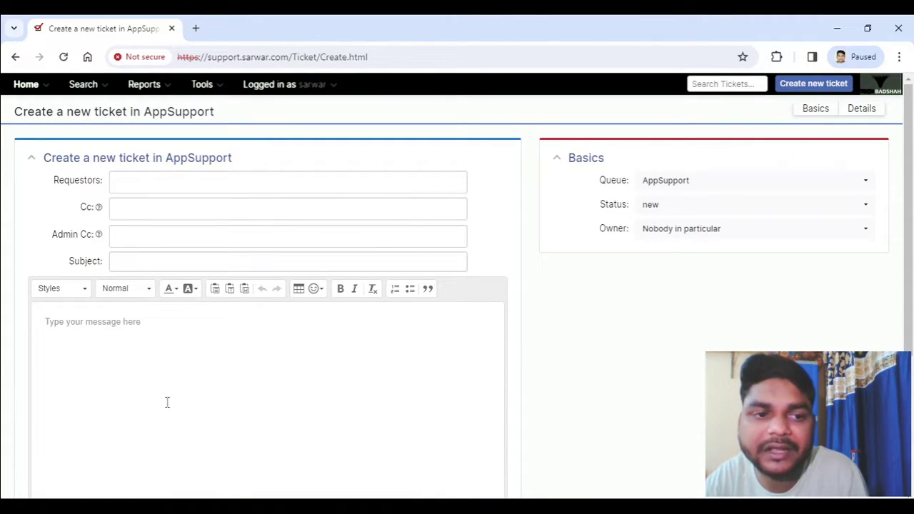
# Set the ticket subject to 'Error reported in CMS'
pyautogui.scroll(-1, 167, 402)
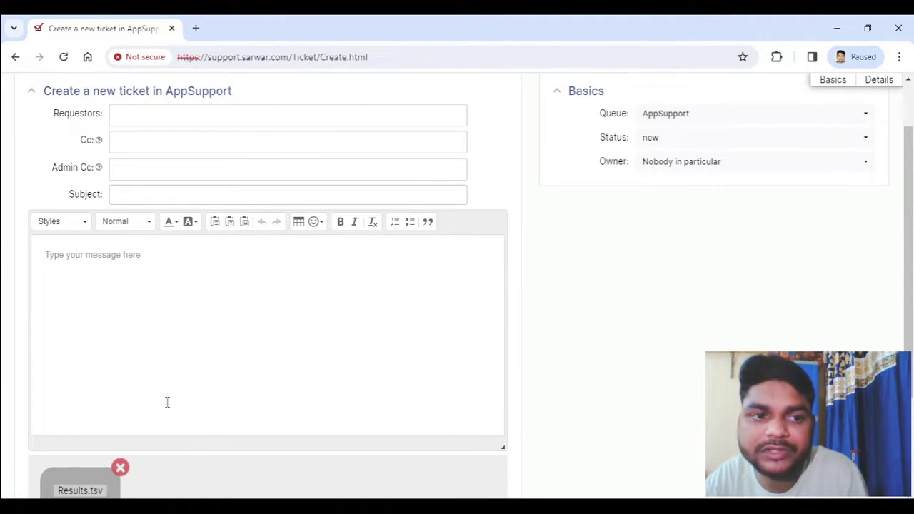
pyautogui.click(144, 198)
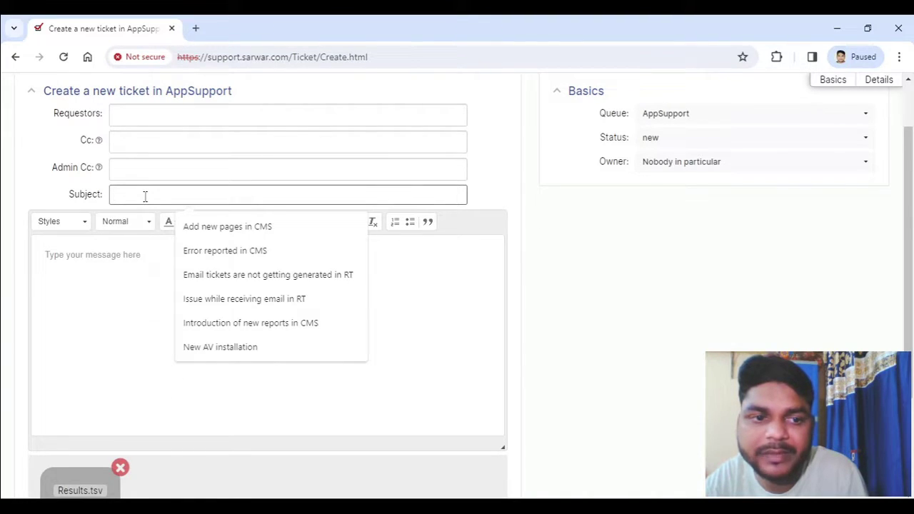
pyautogui.write('Error')
pyautogui.click(207, 230)
# Write a greeting, a request to check the error reported in CMS, and a signature
pyautogui.click(208, 312)
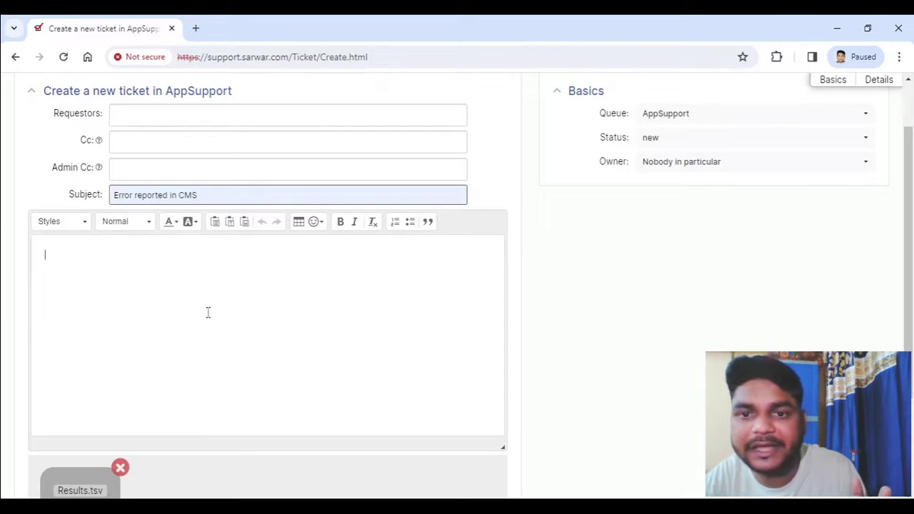
pyautogui.click(654, 306)
pyautogui.scroll(-2, 656, 307)
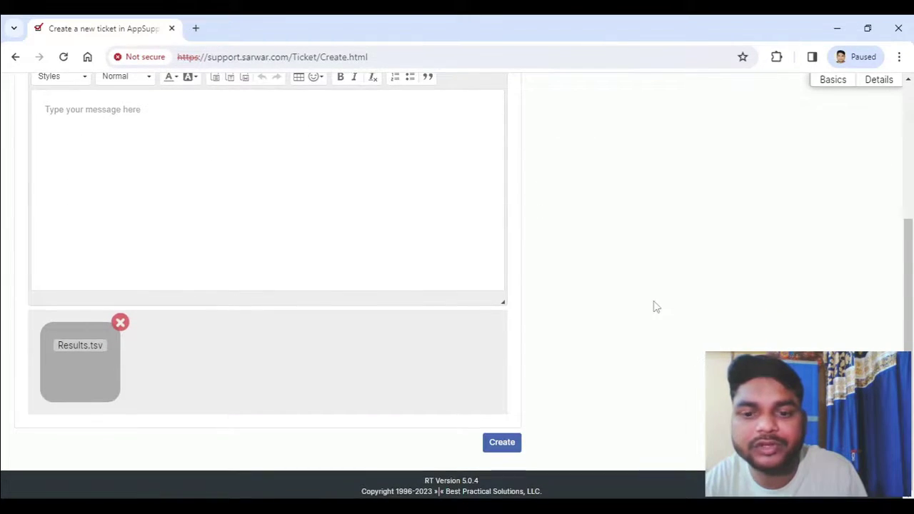
pyautogui.scroll(2, 614, 343)
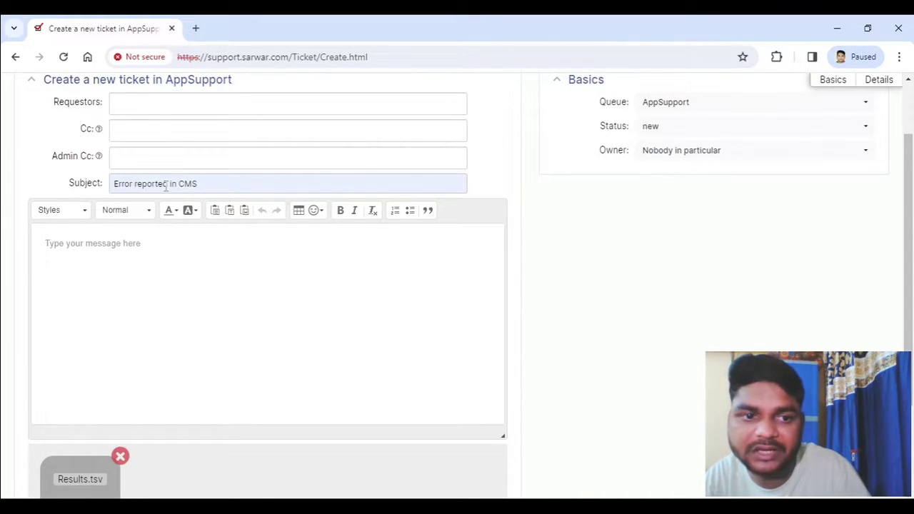
pyautogui.click(227, 260)
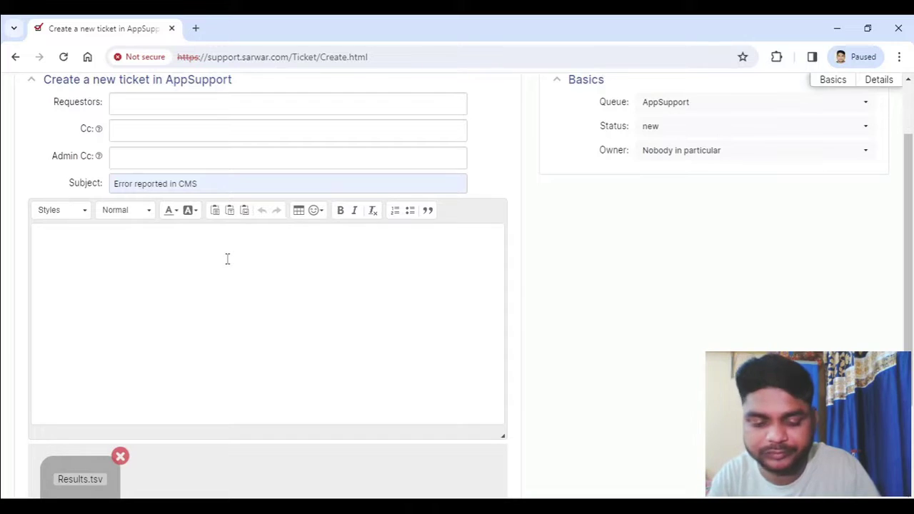
pyautogui.write('Dear Team,')
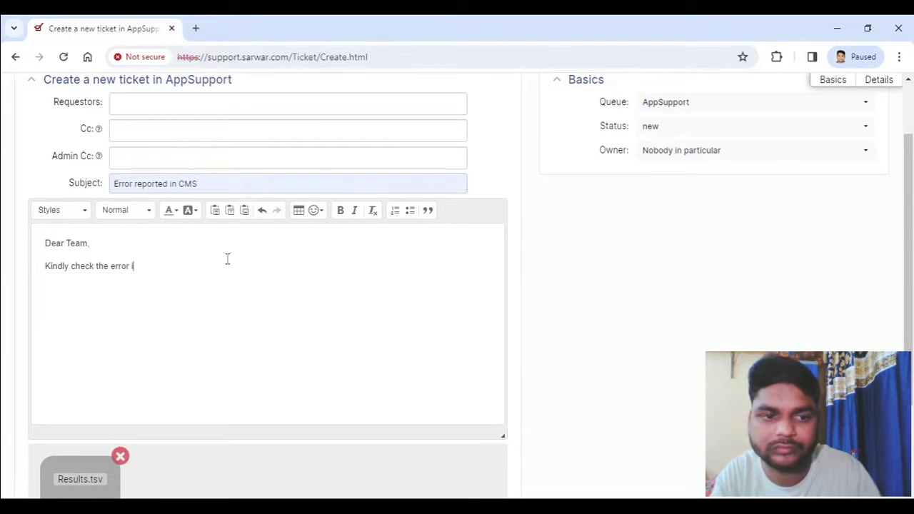
pyautogui.write('ported in CMS.')
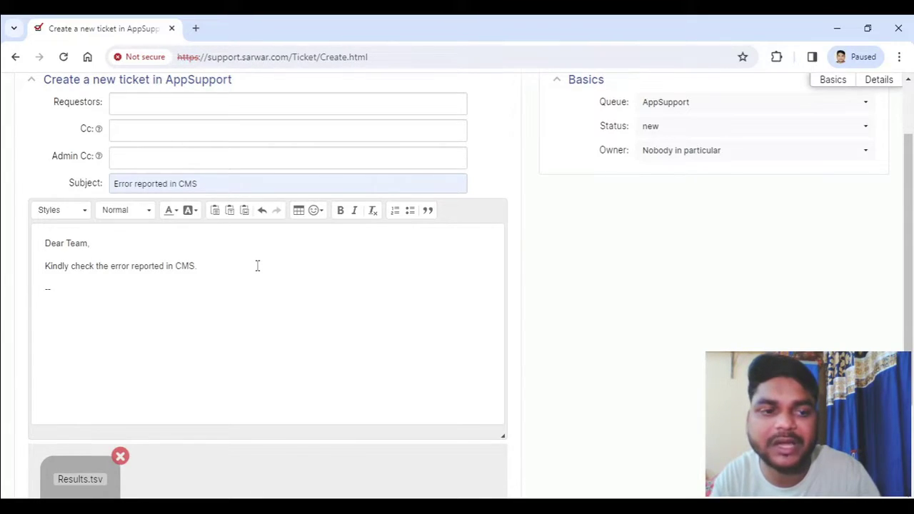
pyautogui.scroll(-2, 695, 261)
# Submit the ticket and check the notice confirming ticket 8 was created
pyautogui.click(502, 442)
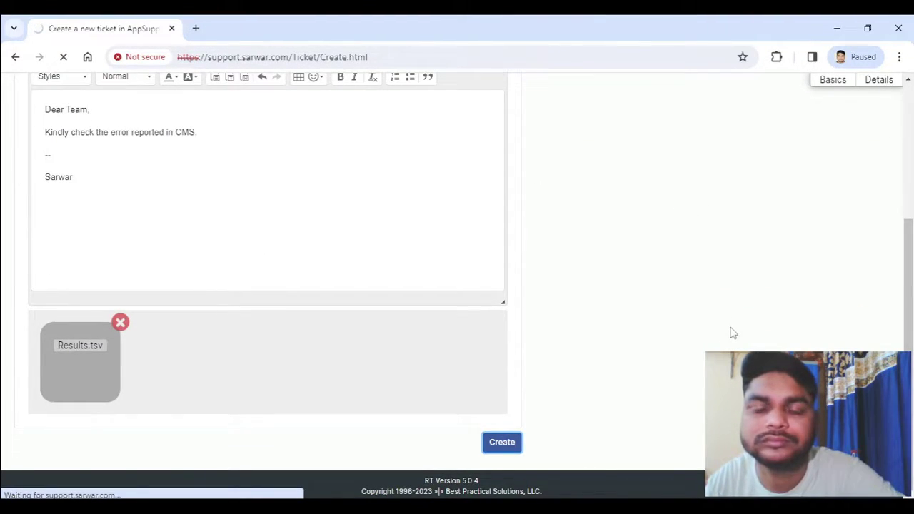
pyautogui.moveTo(52, 170); pyautogui.dragTo(326, 162)
pyautogui.moveTo(71, 157); pyautogui.dragTo(75, 155)
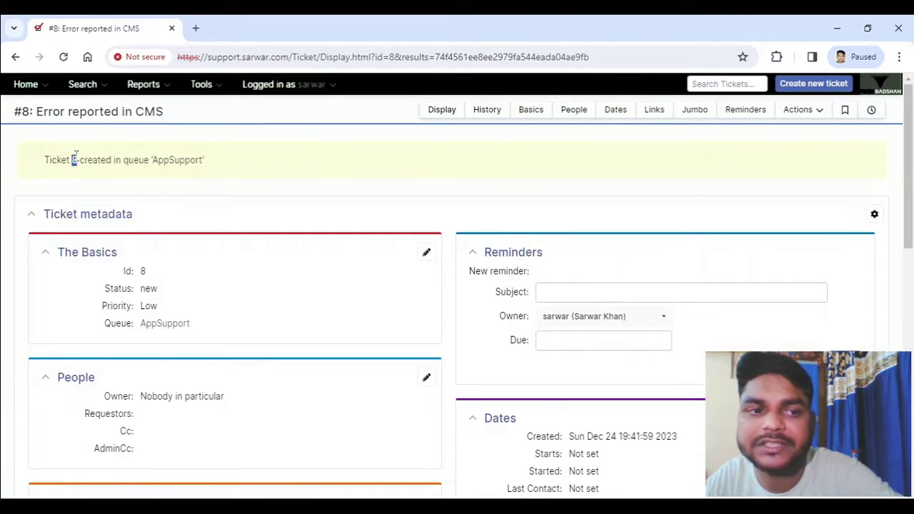
pyautogui.moveTo(212, 165); pyautogui.dragTo(4, 149)
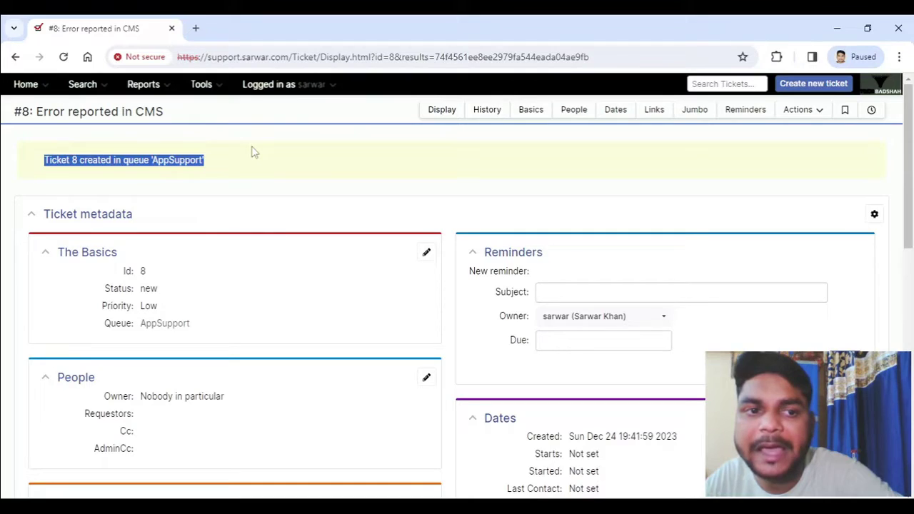
pyautogui.click(254, 152)
pyautogui.scroll(-6, 264, 159)
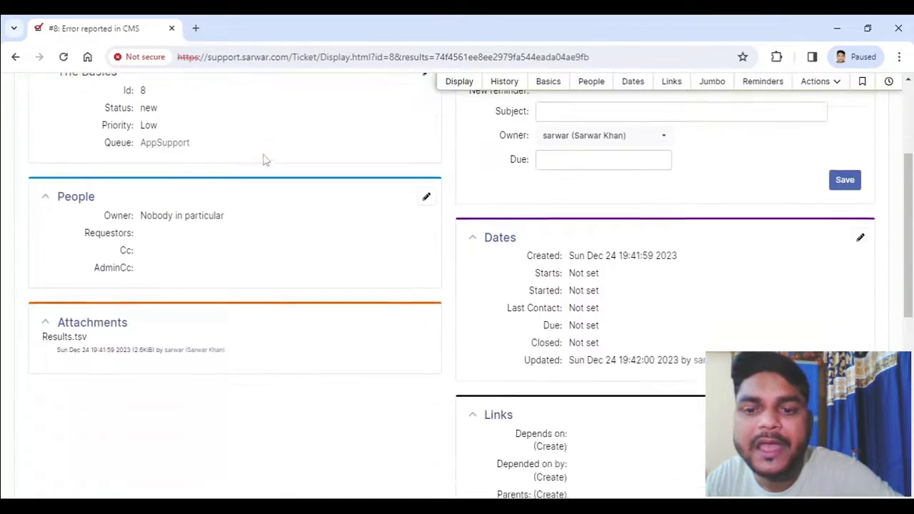
pyautogui.scroll(6, 178, 189)
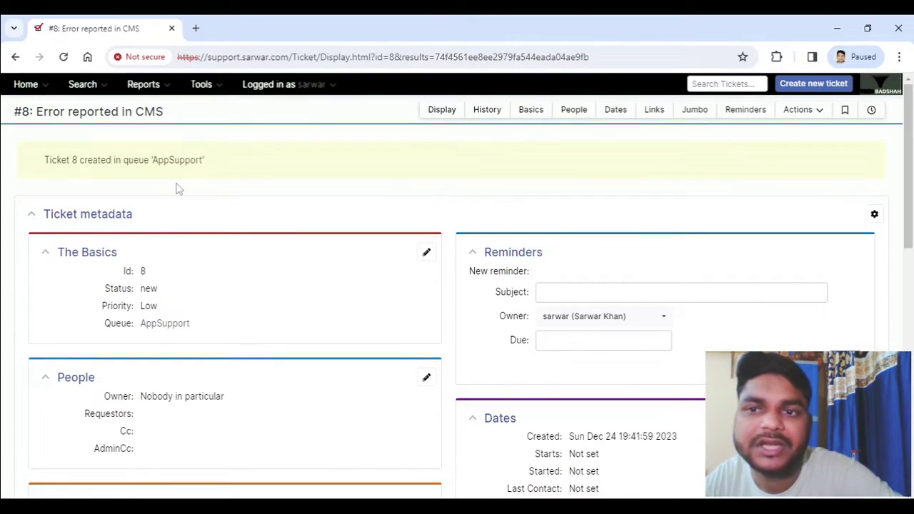
# Go to Home and take ticket #8 from the newest unowned tickets list
pyautogui.click(20, 87)
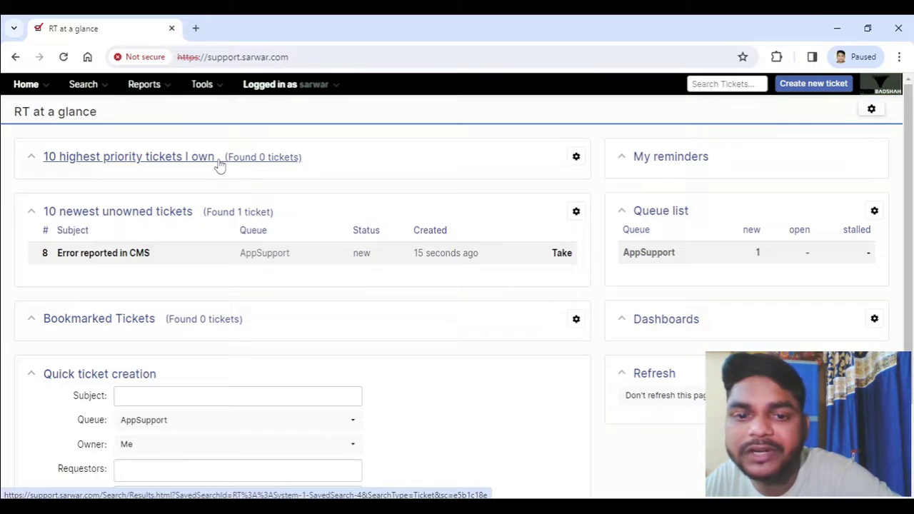
pyautogui.click(564, 262)
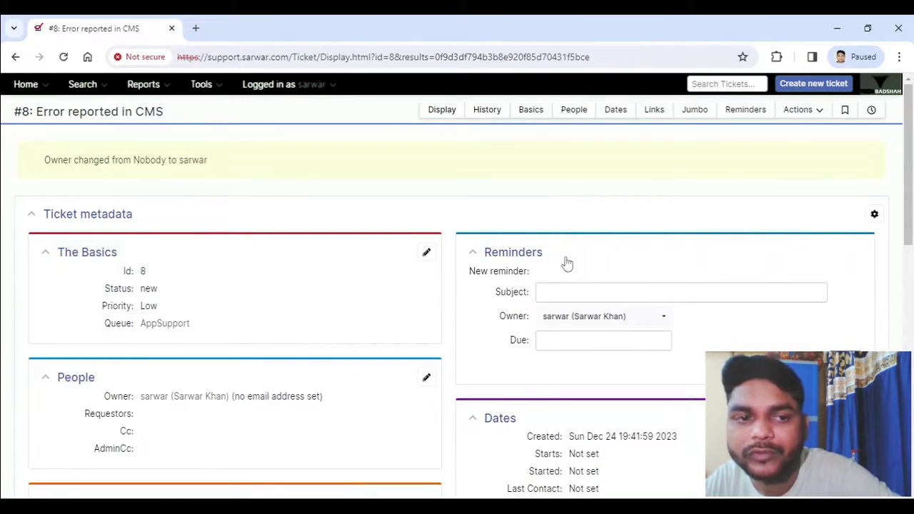
# Review the notice that ticket #8's owner changed from Nobody to you
pyautogui.moveTo(43, 162); pyautogui.dragTo(217, 163)
pyautogui.click(321, 175)
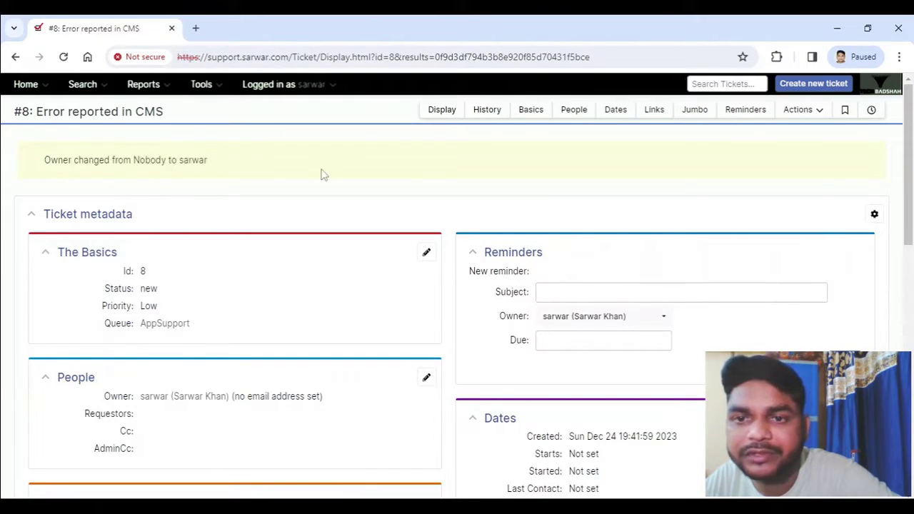
pyautogui.scroll(-8, 218, 166)
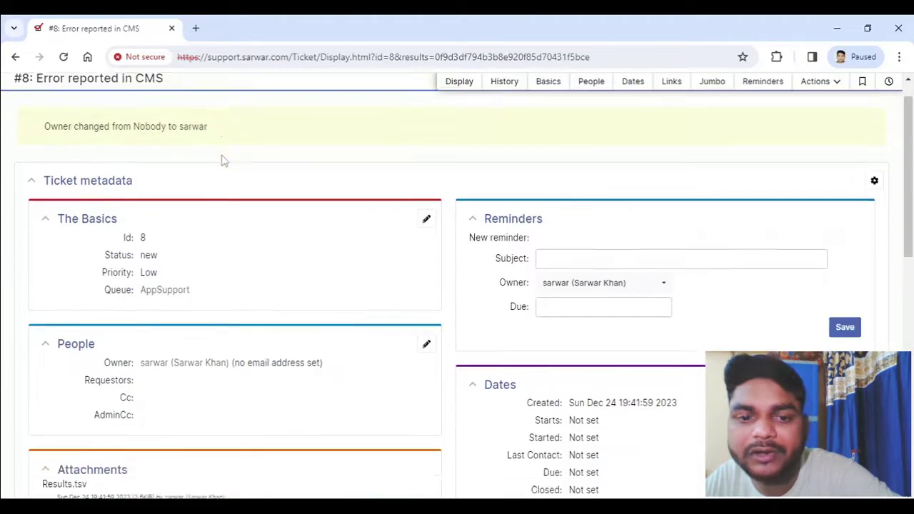
pyautogui.scroll(4, 217, 171)
pyautogui.scroll(5, 217, 171)
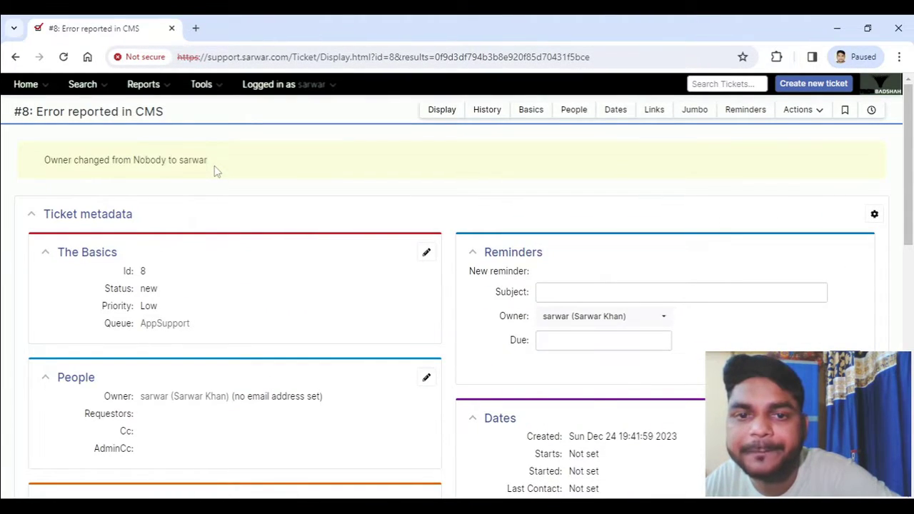
# On Home, set ticket #8 to status open and priority Medium, leaving queue AppSupport
pyautogui.click(25, 84)
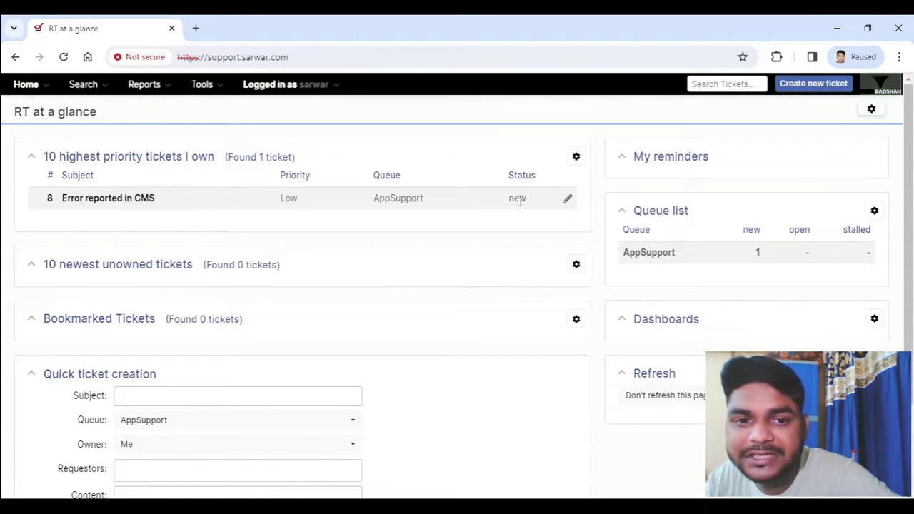
pyautogui.click(568, 201)
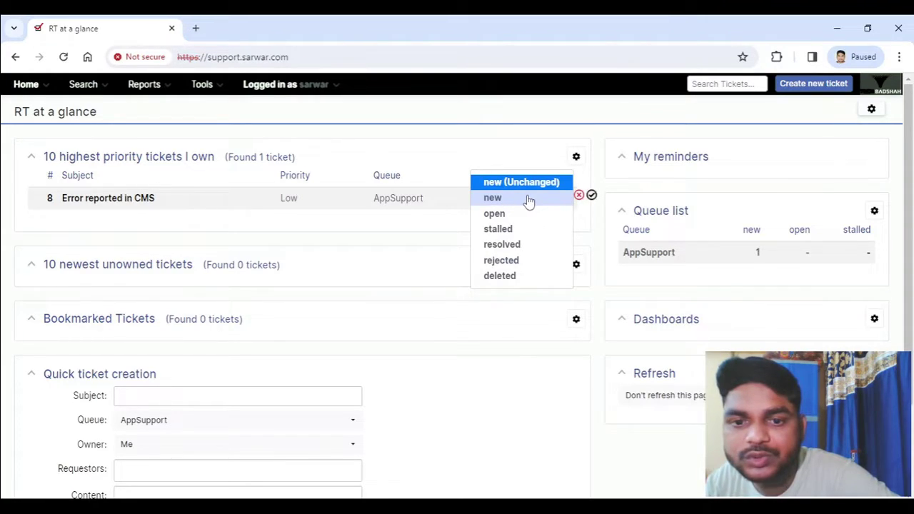
pyautogui.click(528, 215)
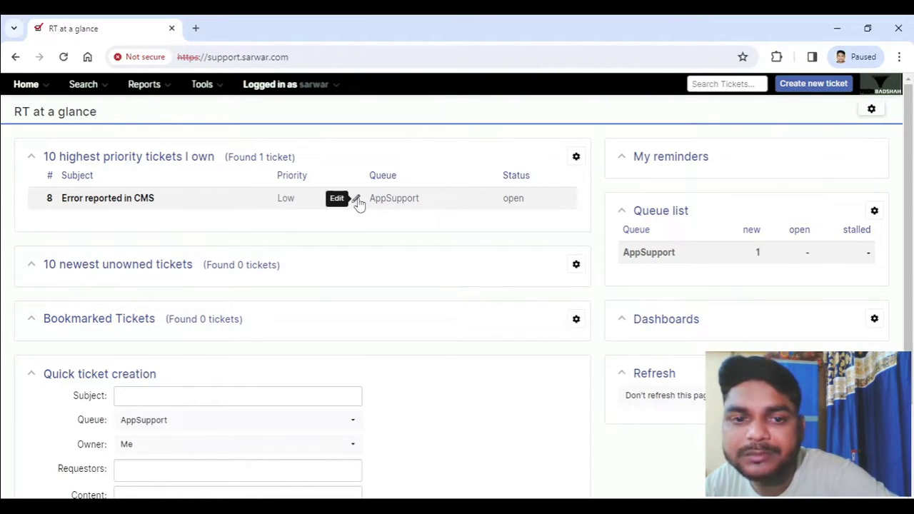
pyautogui.click(359, 203)
pyautogui.click(306, 197)
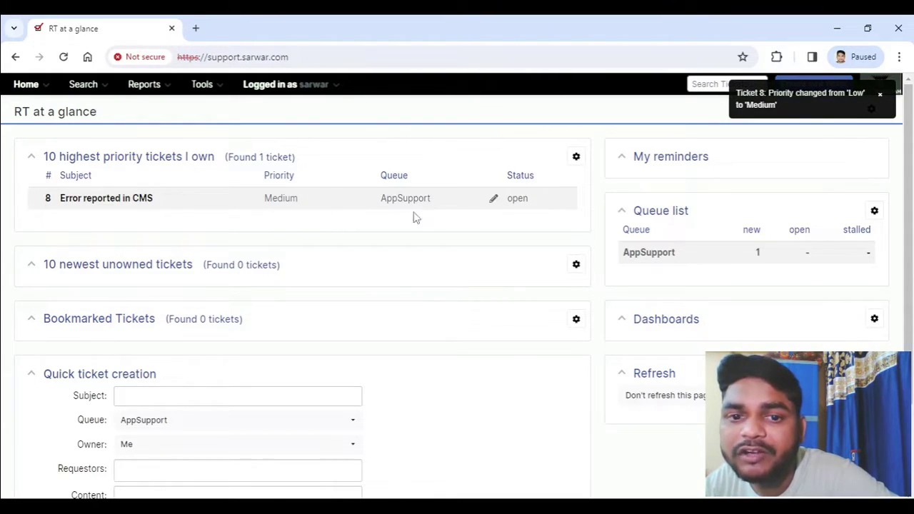
pyautogui.click(490, 199)
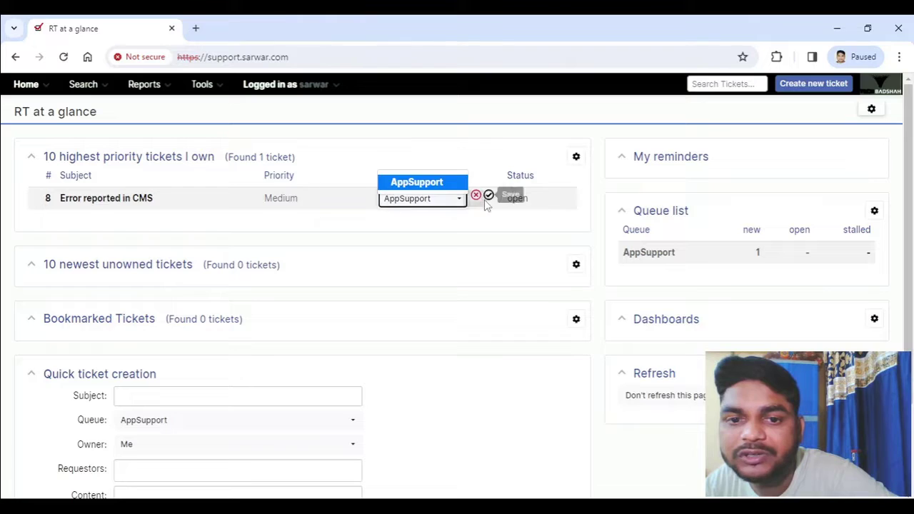
pyautogui.click(430, 229)
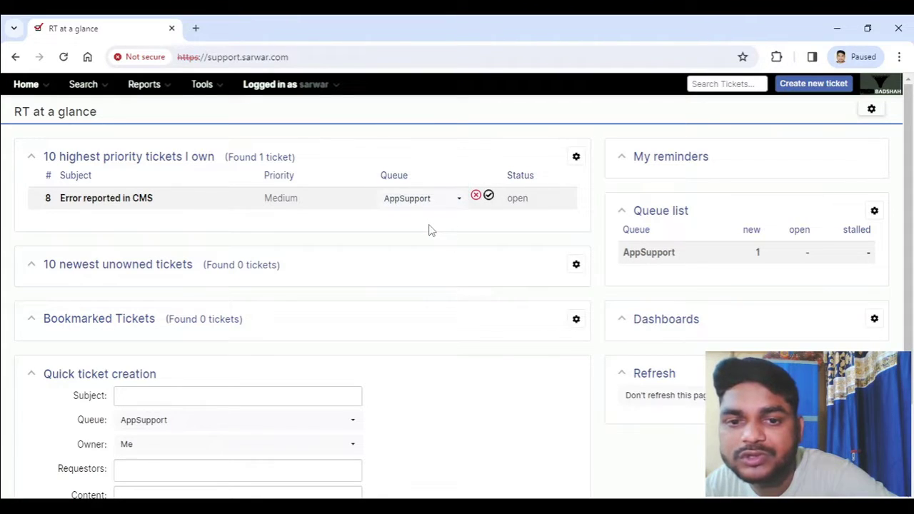
pyautogui.click(475, 196)
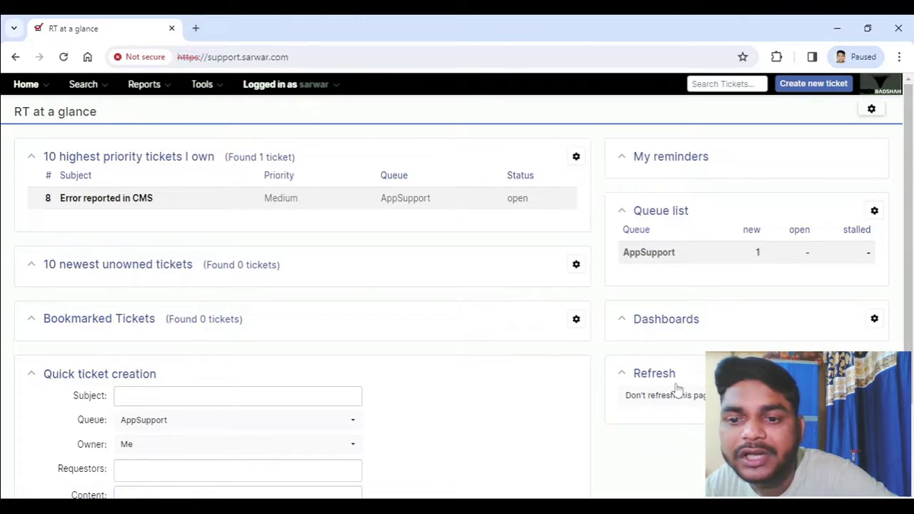
pyautogui.scroll(-1, 757, 286)
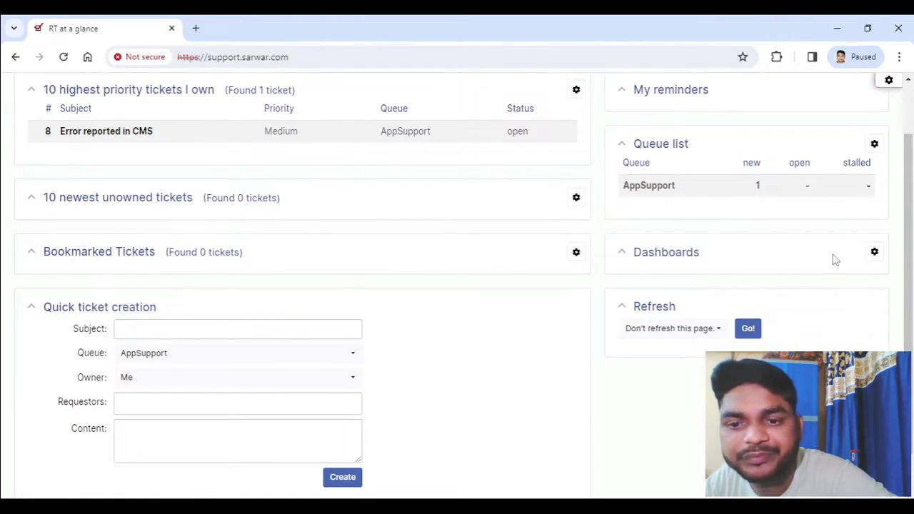
pyautogui.scroll(-1, 835, 263)
pyautogui.click(688, 279)
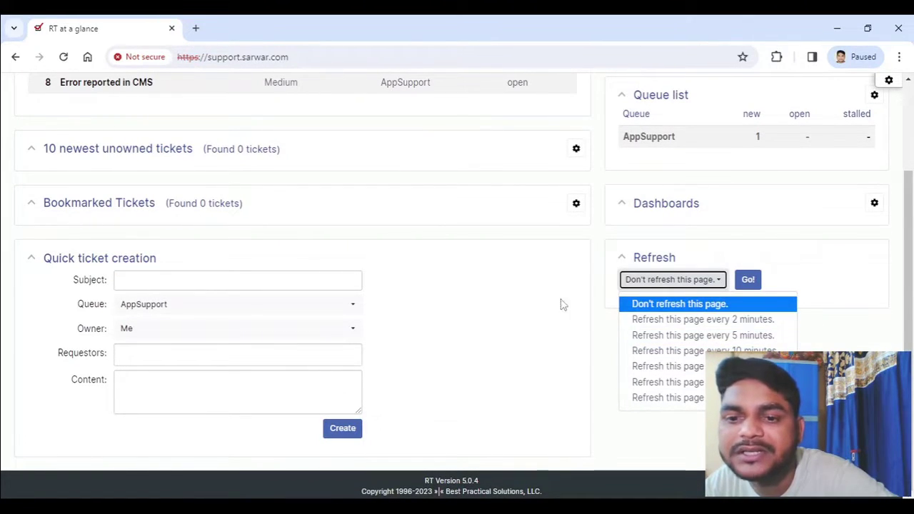
pyautogui.click(694, 265)
pyautogui.click(693, 281)
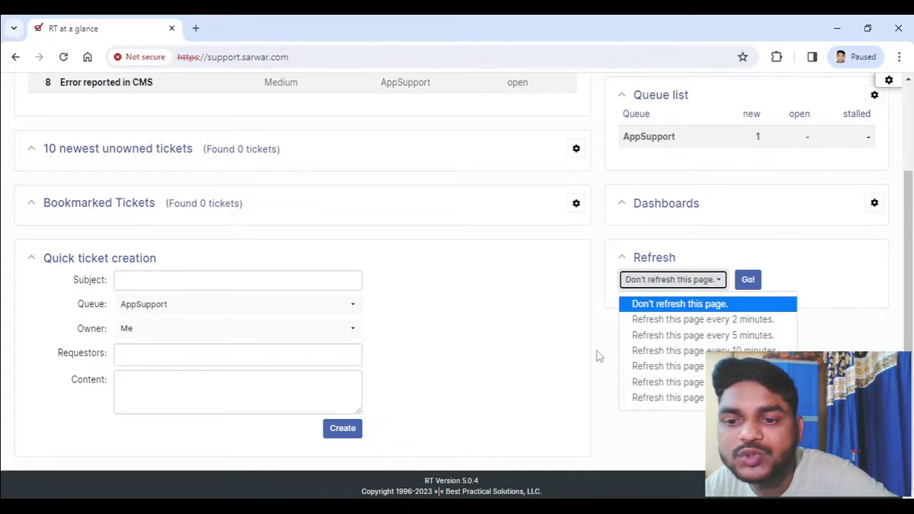
pyautogui.click(551, 322)
pyautogui.scroll(2, 421, 184)
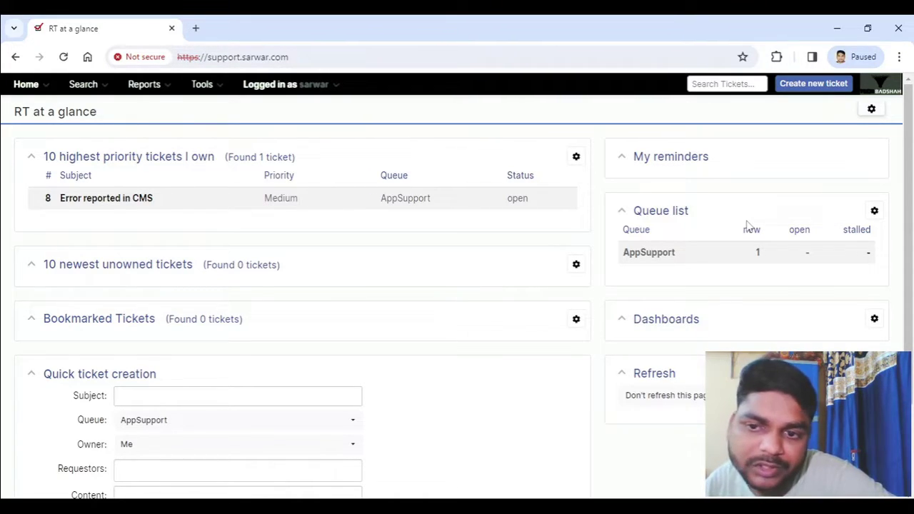
pyautogui.click(685, 395)
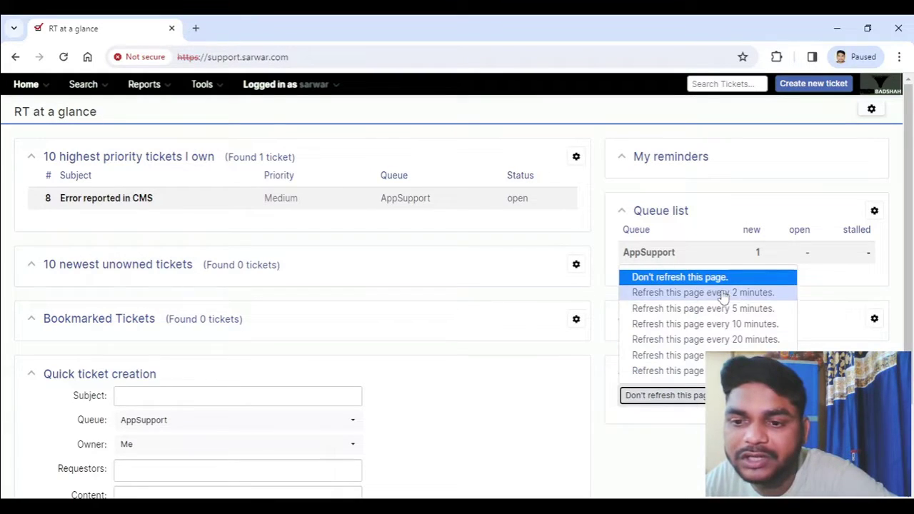
pyautogui.scroll(-1, 738, 310)
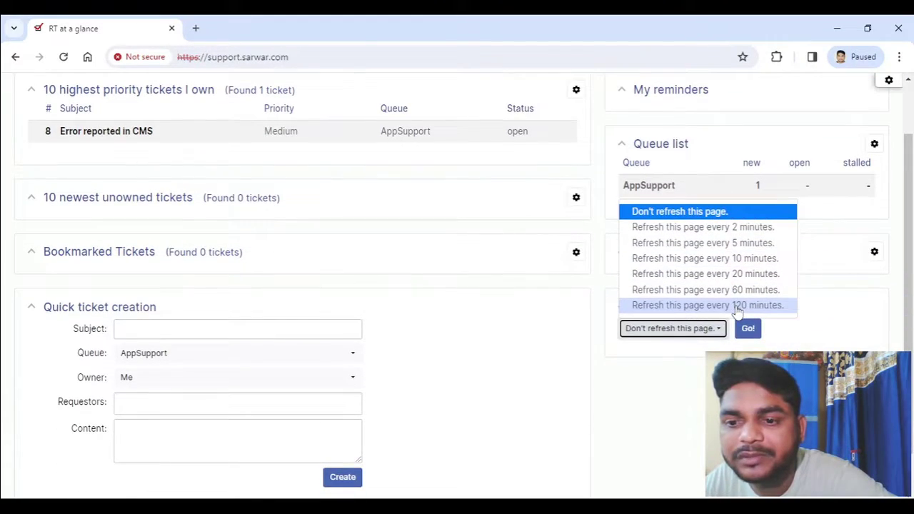
pyautogui.click(539, 372)
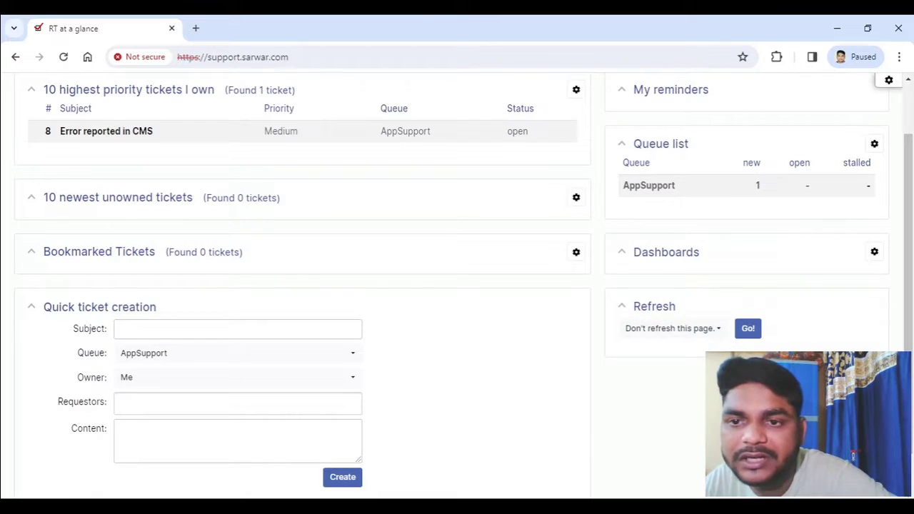
pyautogui.scroll(1, 449, 354)
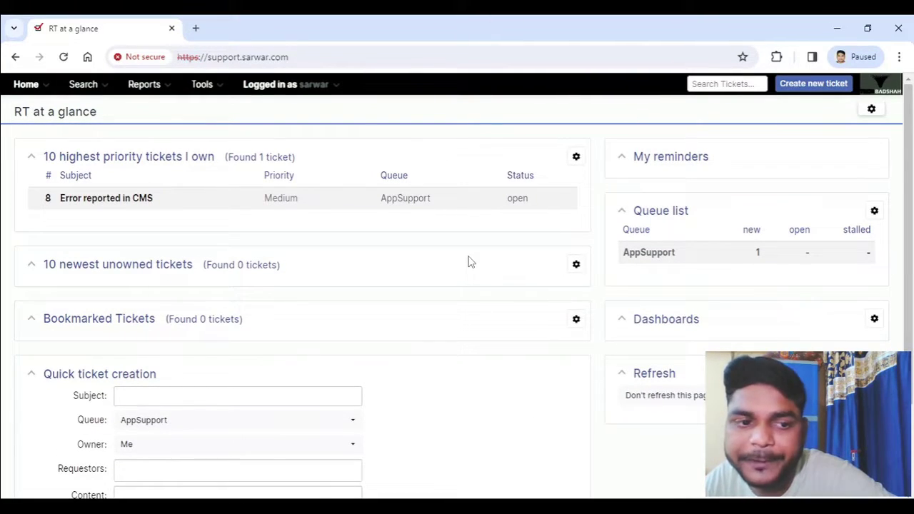
pyautogui.click(122, 199)
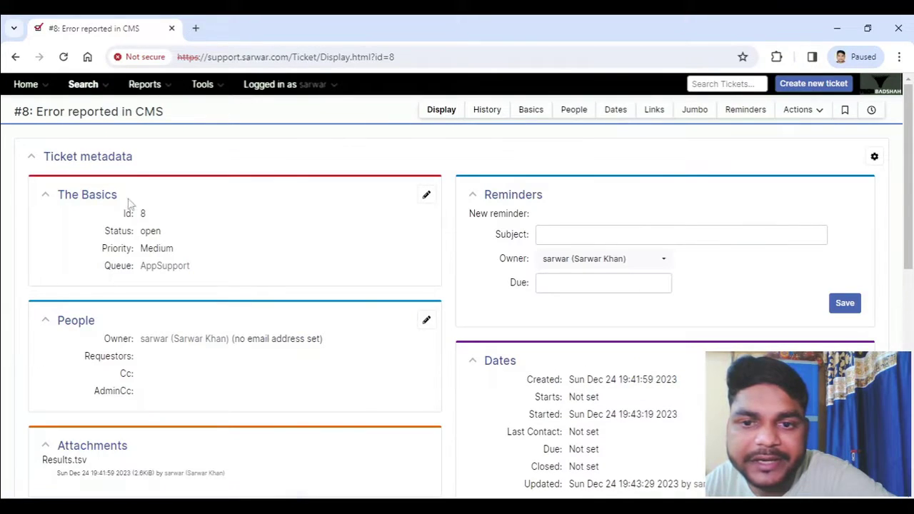
pyautogui.moveTo(125, 215); pyautogui.dragTo(210, 209)
pyautogui.click(210, 210)
pyautogui.moveTo(102, 231); pyautogui.dragTo(231, 224)
pyautogui.click(230, 224)
pyautogui.moveTo(95, 247); pyautogui.dragTo(245, 245)
pyautogui.click(245, 245)
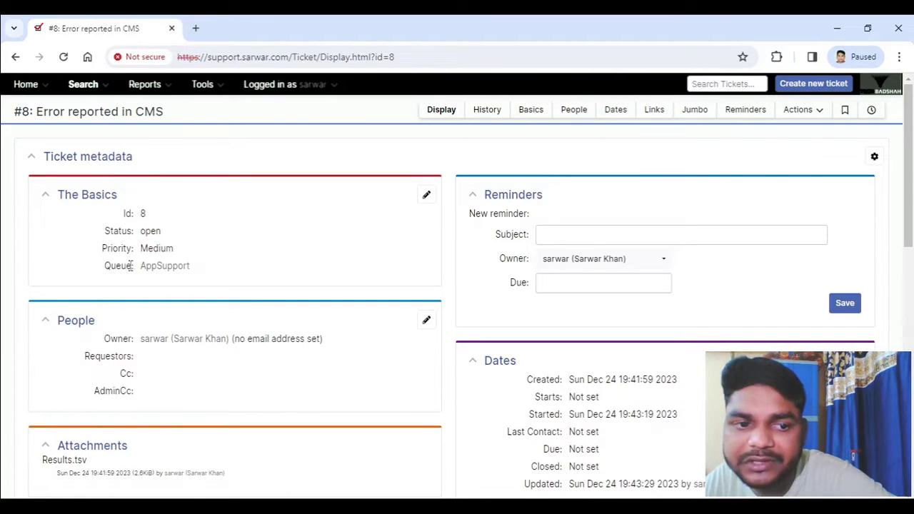
pyautogui.moveTo(100, 266); pyautogui.dragTo(235, 265)
pyautogui.click(371, 247)
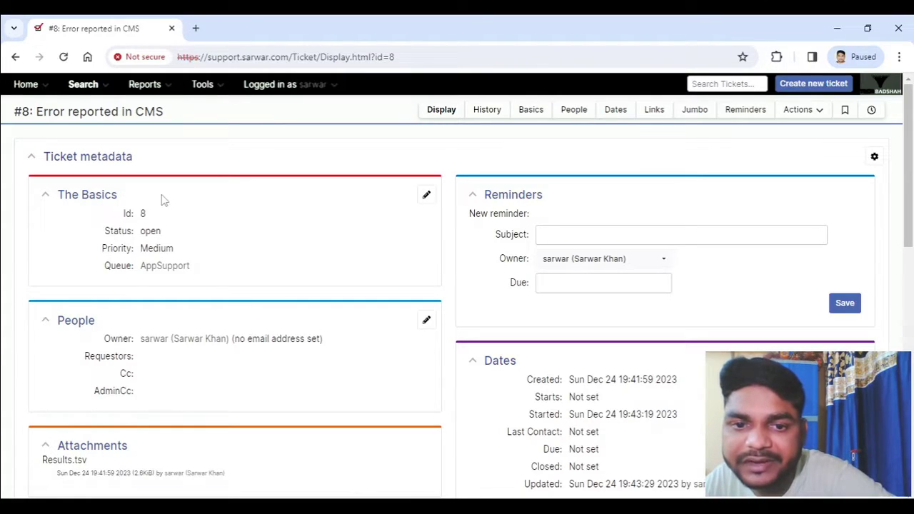
pyautogui.click(427, 194)
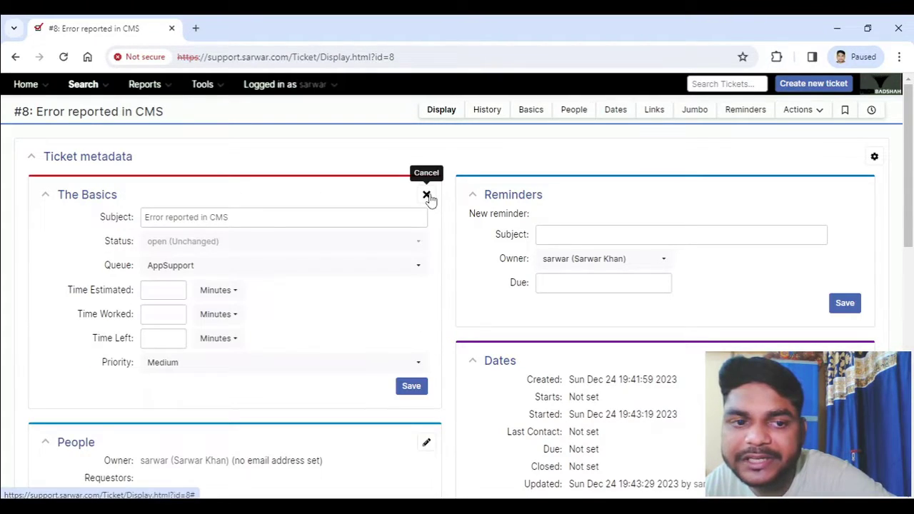
pyautogui.click(202, 242)
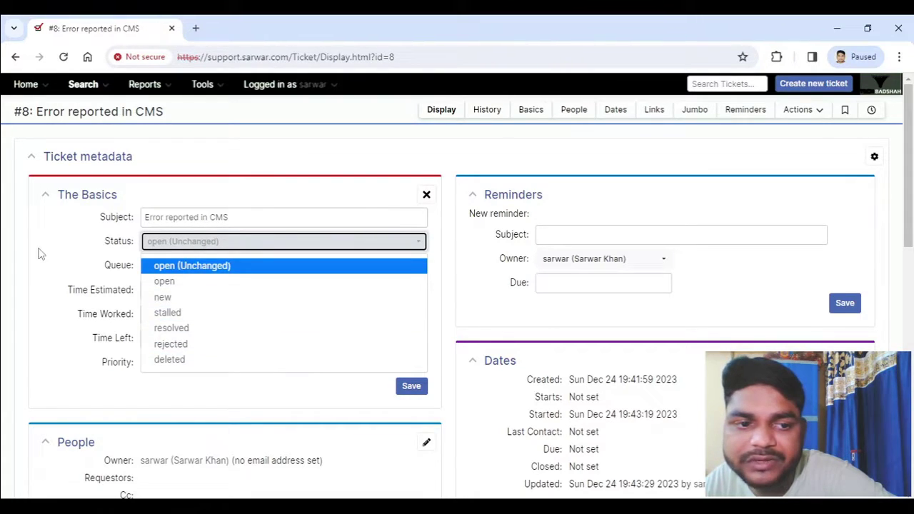
pyautogui.click(39, 254)
pyautogui.click(221, 269)
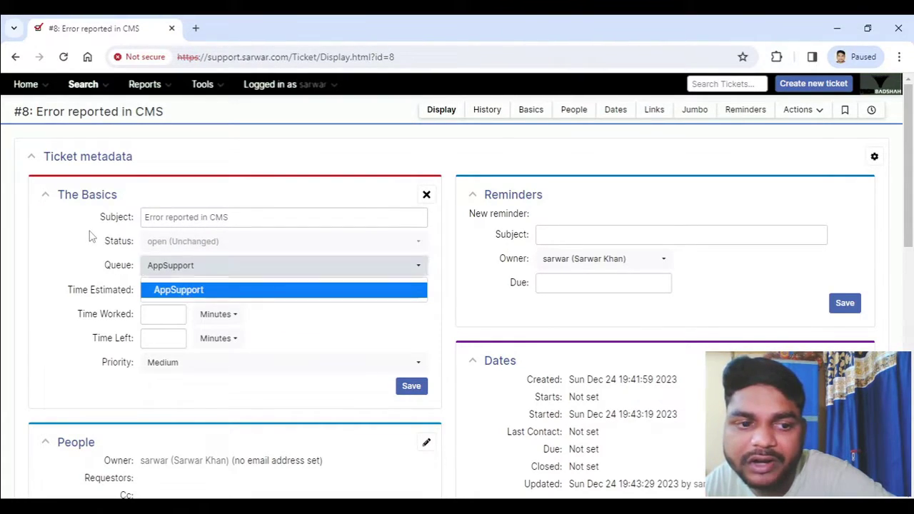
pyautogui.click(91, 237)
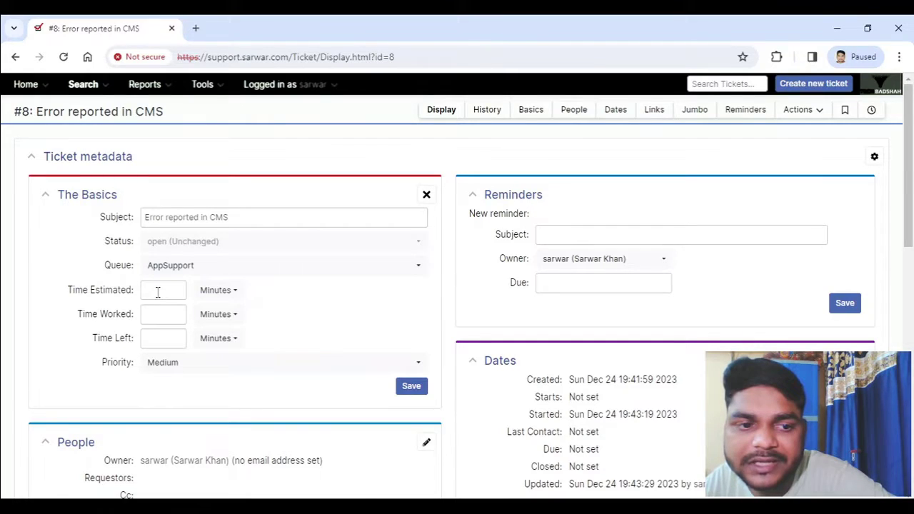
pyautogui.click(153, 362)
pyautogui.click(4, 262)
pyautogui.scroll(-1, 376, 384)
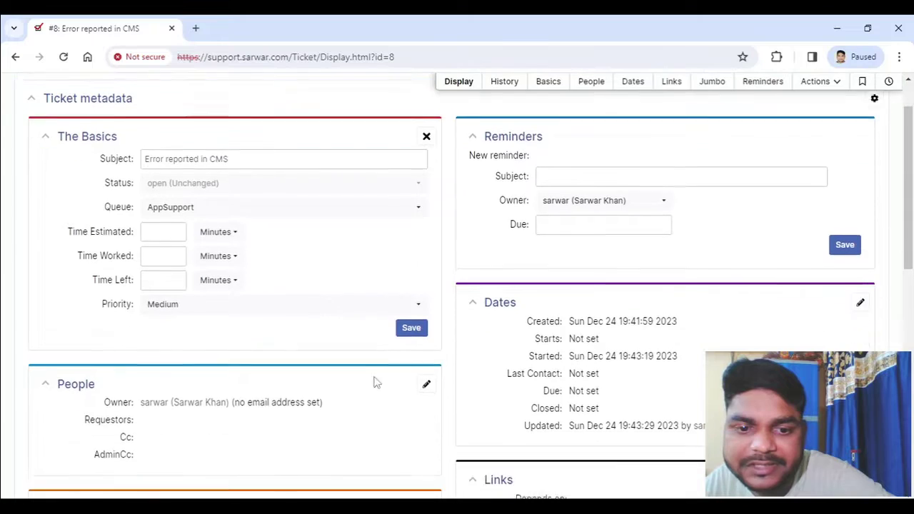
pyautogui.click(426, 127)
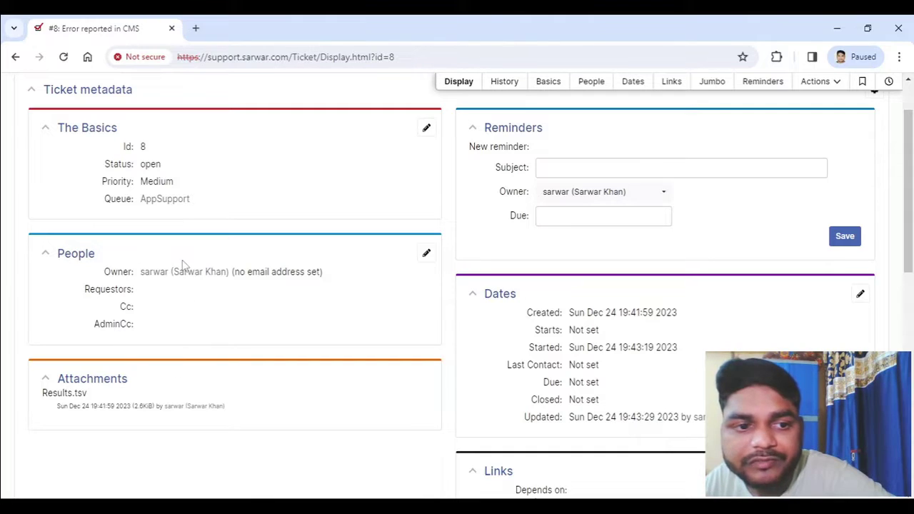
pyautogui.doubleClick(112, 272)
pyautogui.moveTo(105, 289); pyautogui.dragTo(84, 289)
pyautogui.doubleClick(119, 290)
pyautogui.click(132, 287)
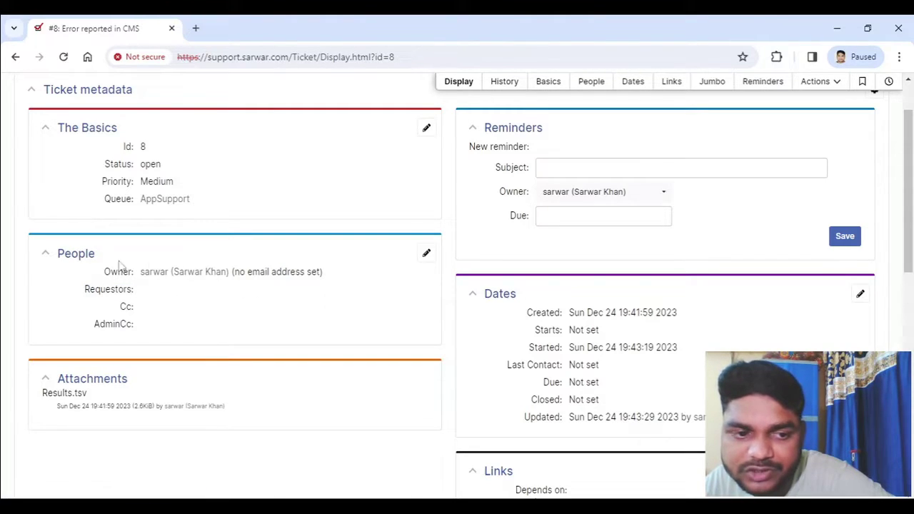
pyautogui.moveTo(81, 289); pyautogui.dragTo(135, 299)
pyautogui.moveTo(83, 289); pyautogui.dragTo(139, 298)
pyautogui.click(305, 286)
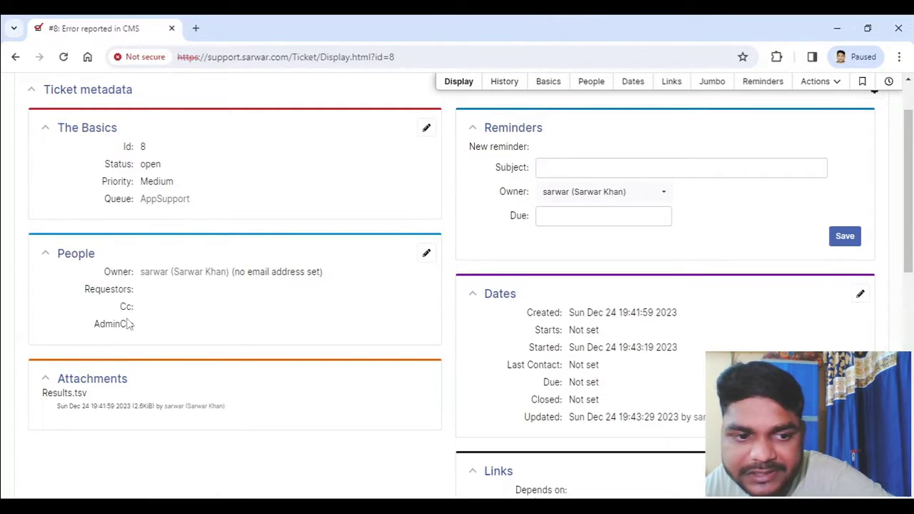
pyautogui.click(426, 252)
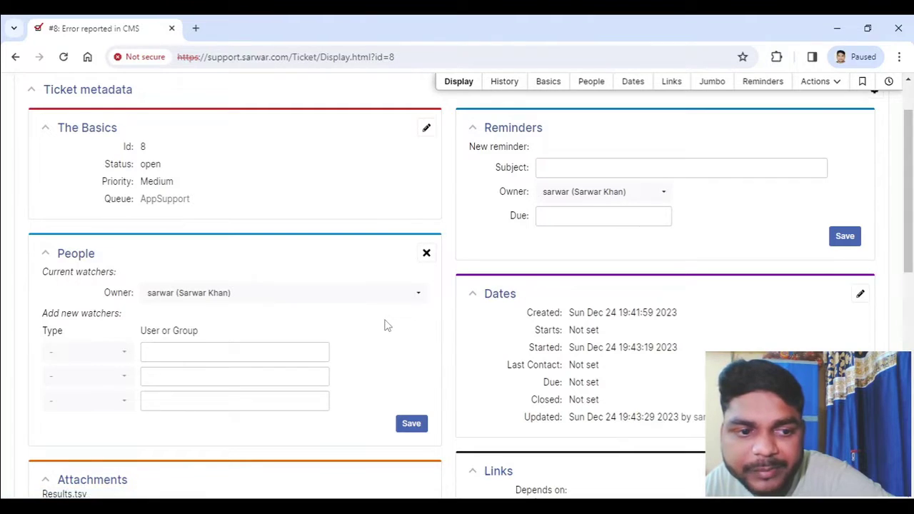
pyautogui.click(295, 297)
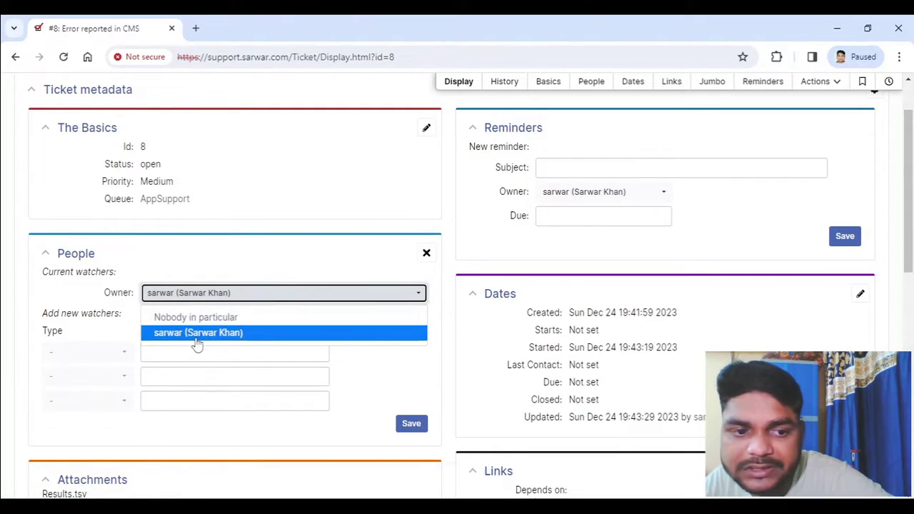
pyautogui.click(220, 246)
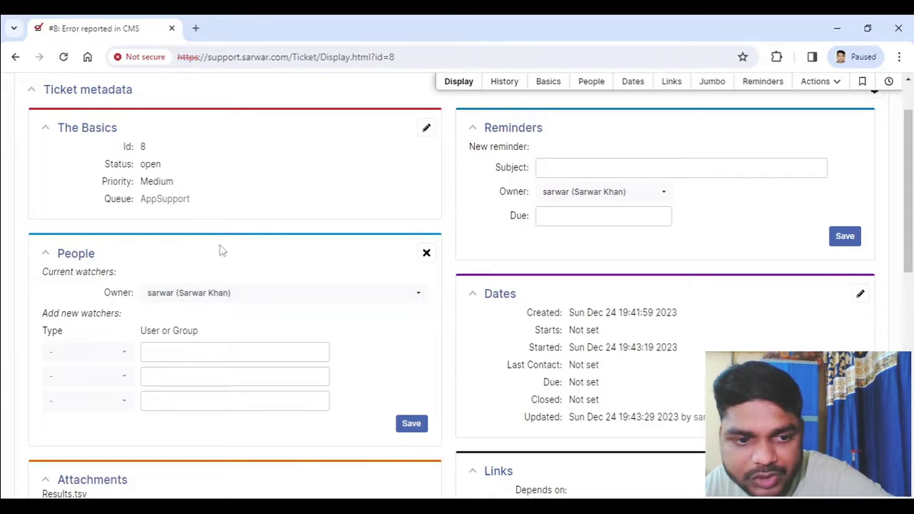
pyautogui.click(426, 253)
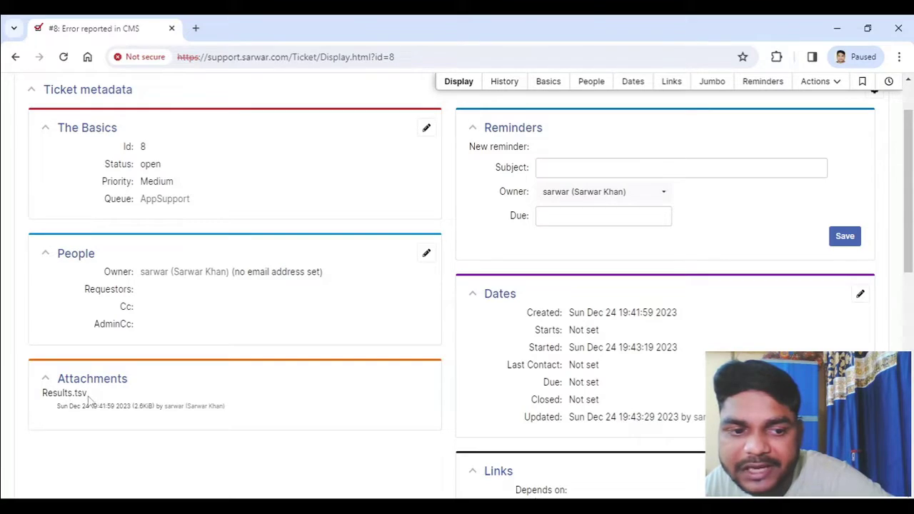
pyautogui.moveTo(89, 399); pyautogui.dragTo(31, 402)
pyautogui.click(23, 406)
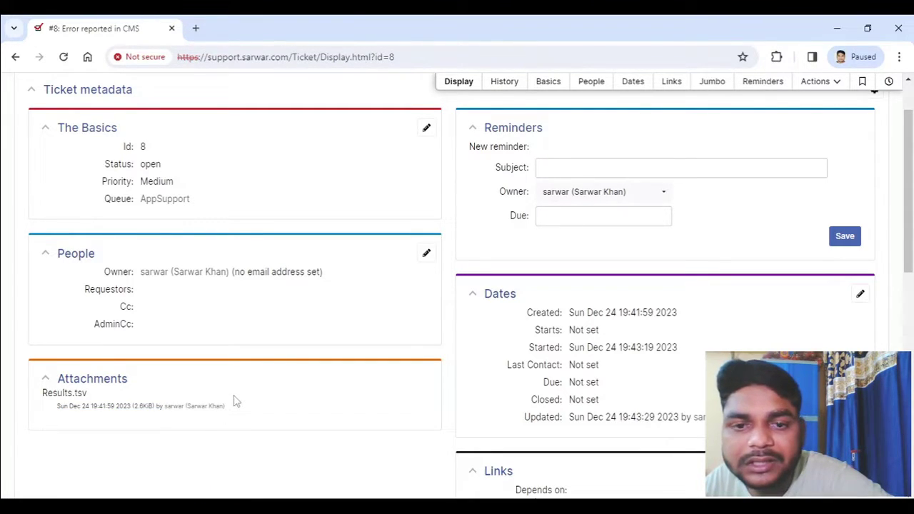
pyautogui.scroll(-5, 236, 401)
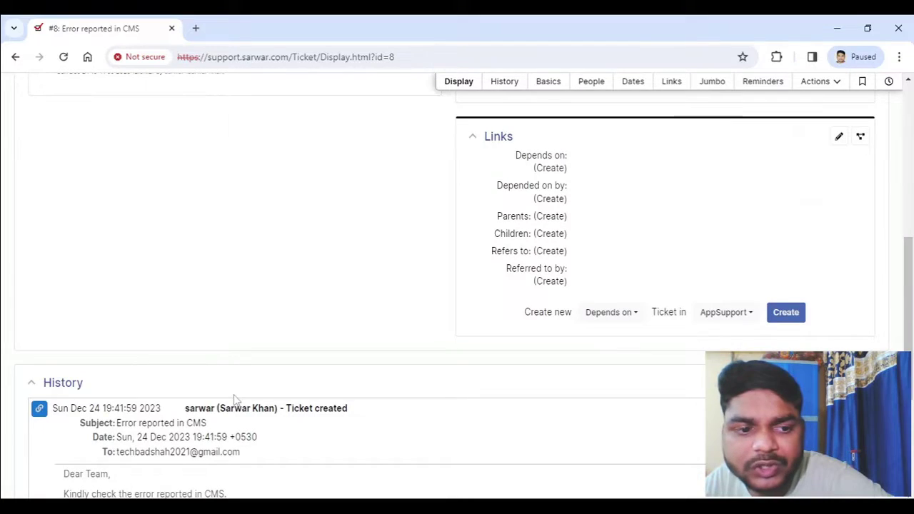
pyautogui.scroll(6, 181, 375)
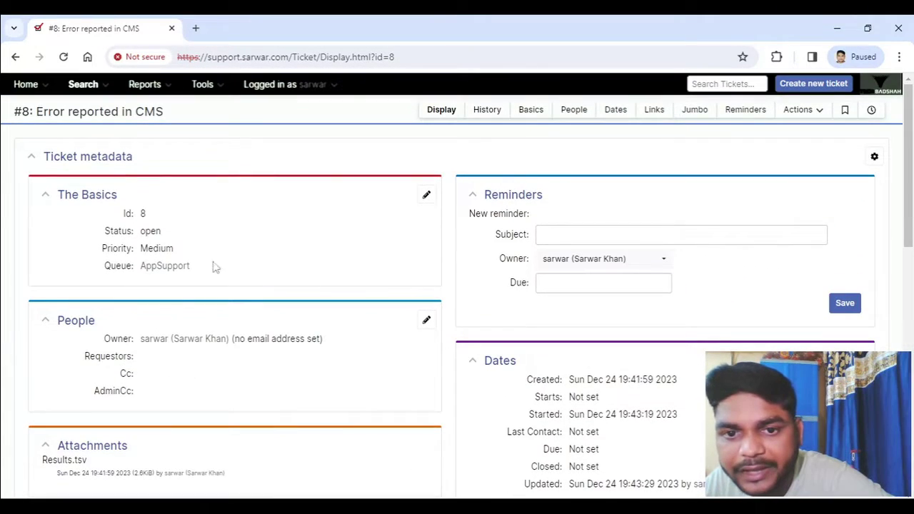
pyautogui.click(586, 235)
pyautogui.click(590, 201)
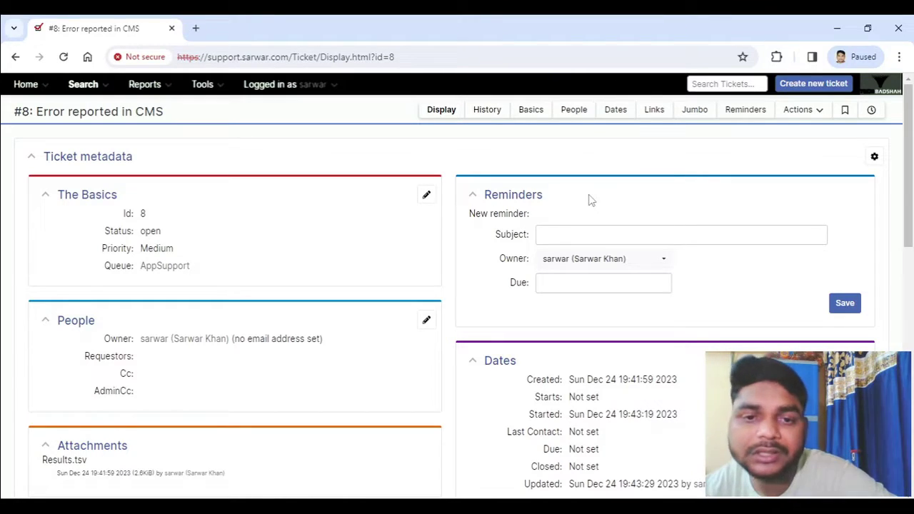
pyautogui.click(25, 87)
pyautogui.moveTo(68, 93)
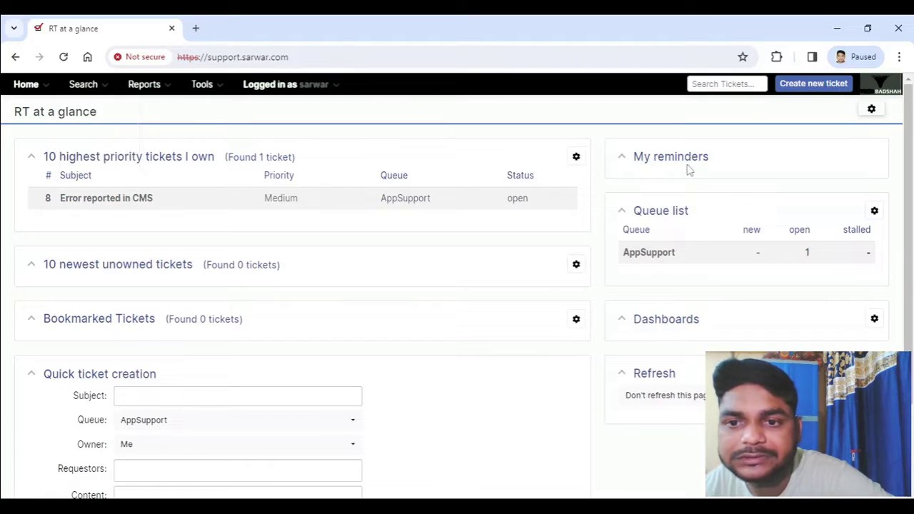
pyautogui.click(16, 57)
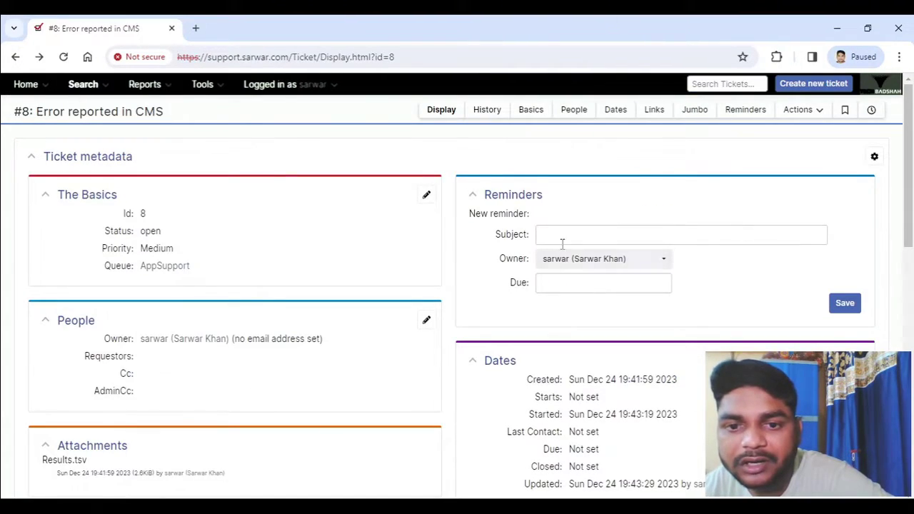
# Enter 'Ensure closure by next week' as the new reminder's subject
pyautogui.click(569, 234)
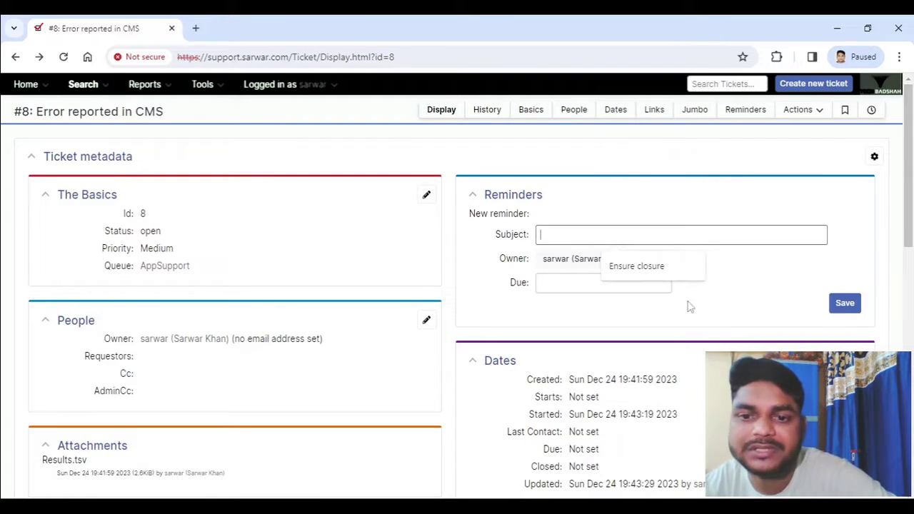
pyautogui.click(662, 264)
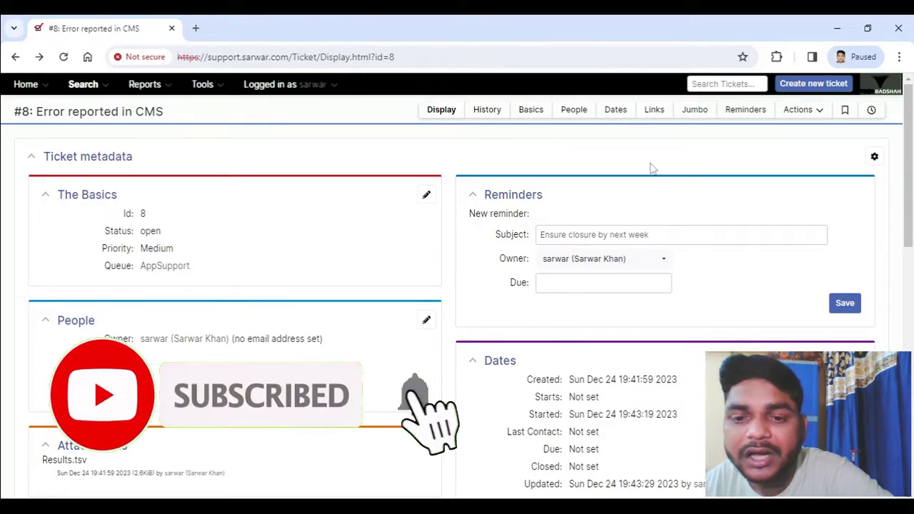
pyautogui.doubleClick(143, 213)
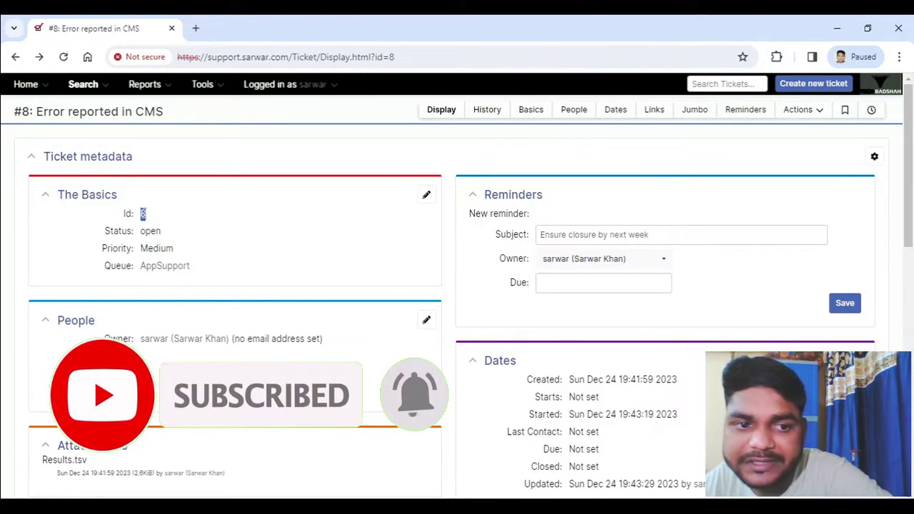
# Set the reminder's due date to 25 December 2023 and save it
pyautogui.click(595, 284)
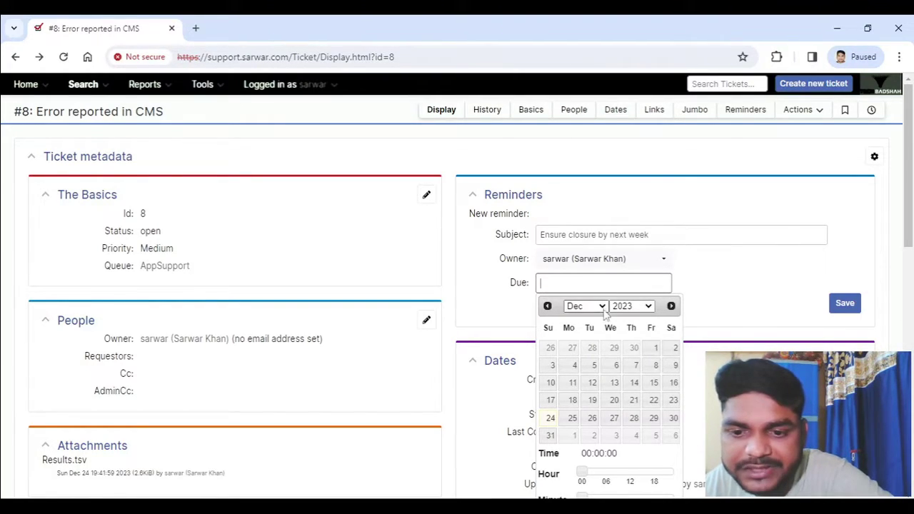
pyautogui.click(572, 419)
pyautogui.click(500, 295)
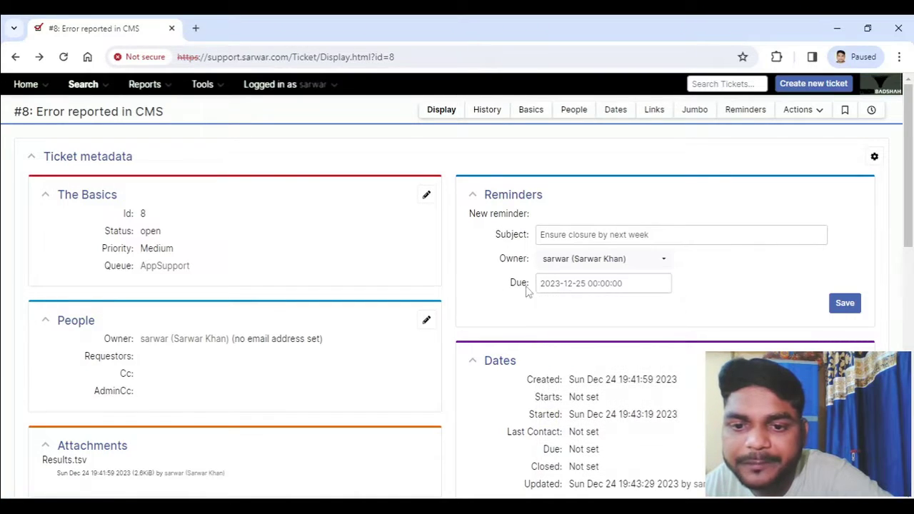
pyautogui.click(857, 306)
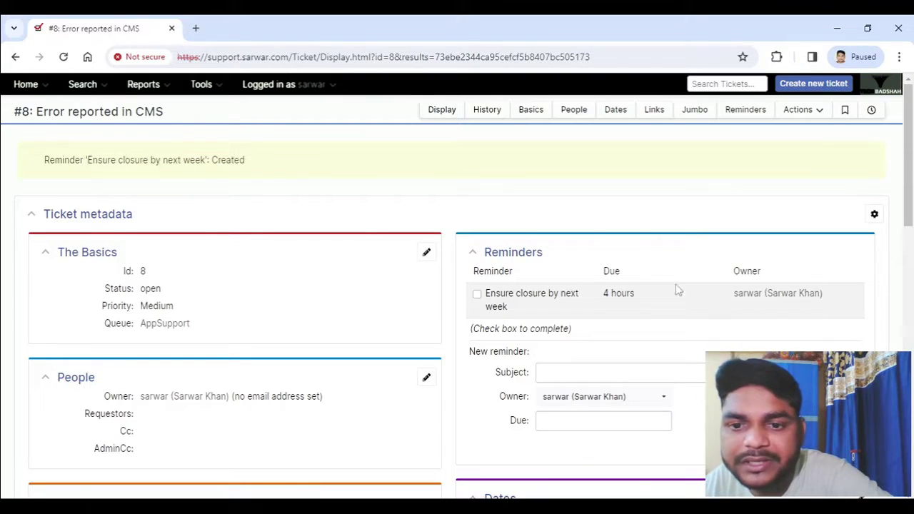
pyautogui.moveTo(605, 292); pyautogui.dragTo(643, 295)
pyautogui.click(662, 294)
# Go back to RT at a glance and check the new reminder under My reminders
pyautogui.click(22, 86)
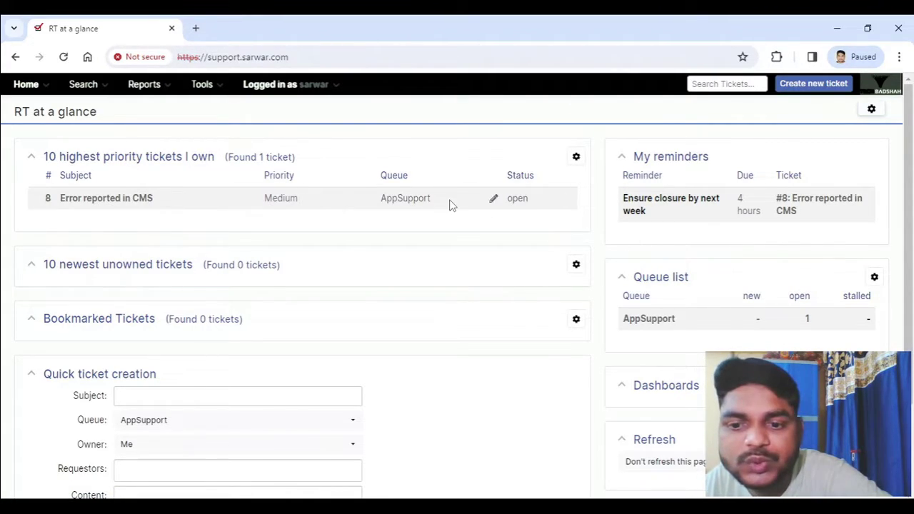
pyautogui.scroll(-2, 504, 238)
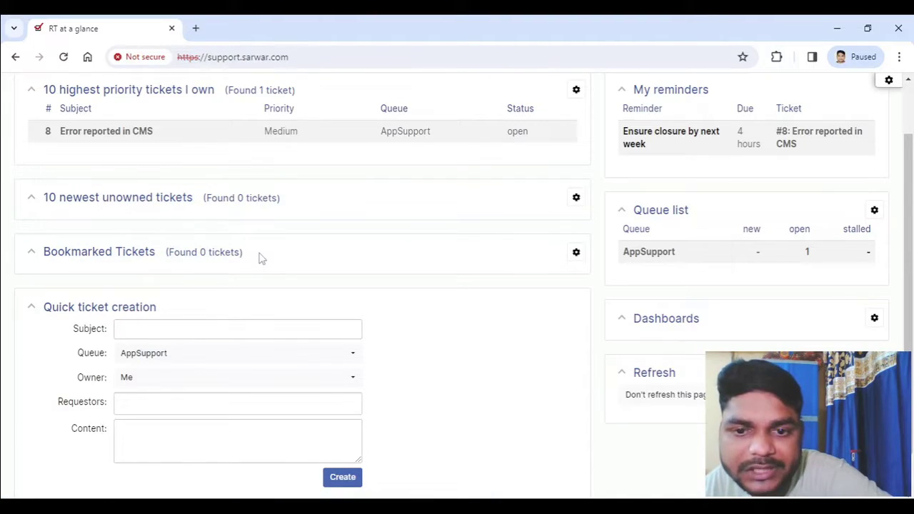
pyautogui.scroll(2, 261, 258)
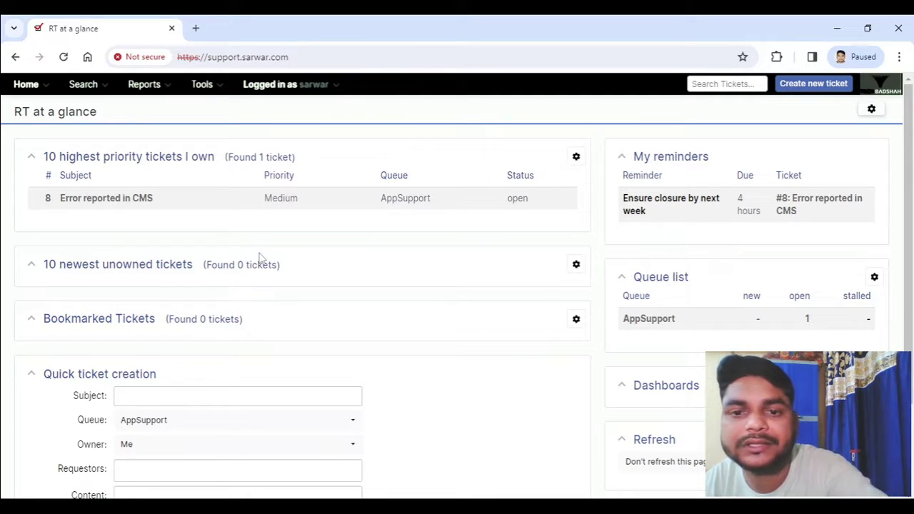
pyautogui.scroll(-2, 261, 258)
pyautogui.scroll(2, 261, 258)
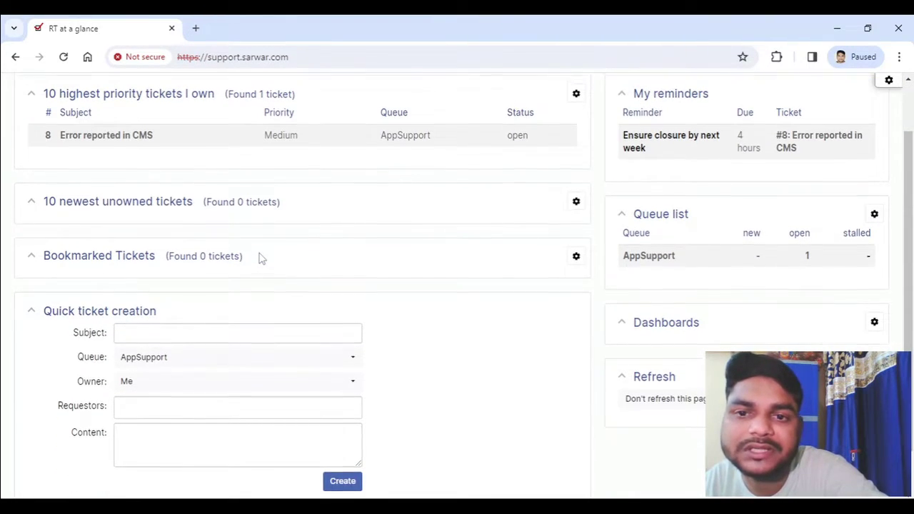
# Bookmark ticket #8 and confirm it appears under Bookmarked Tickets on the home page
pyautogui.click(105, 200)
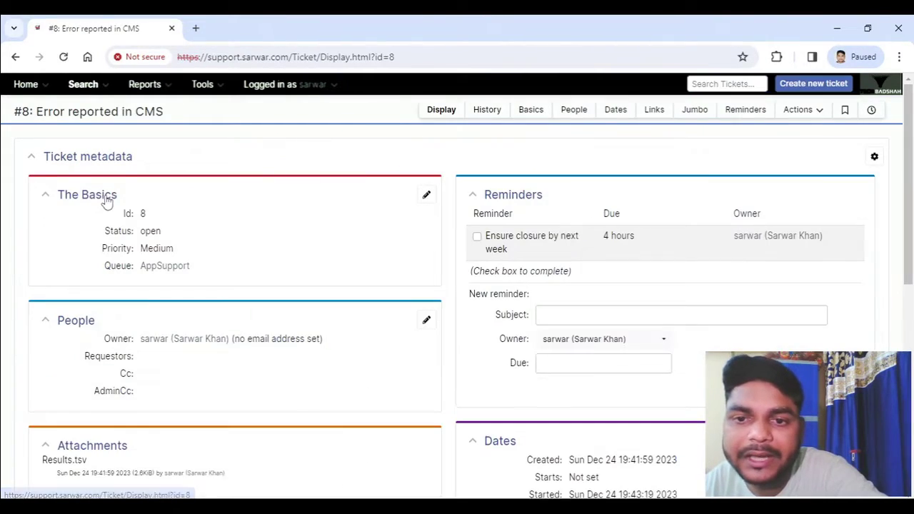
pyautogui.click(846, 111)
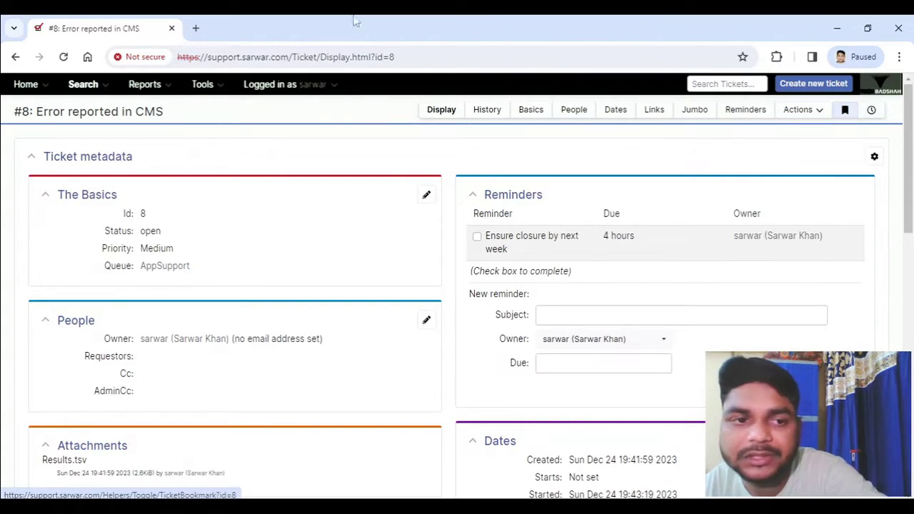
pyautogui.click(27, 86)
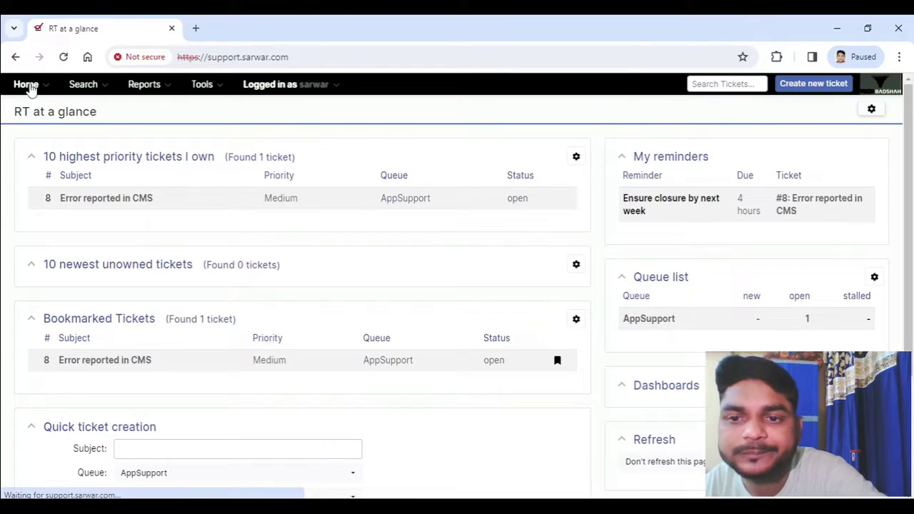
pyautogui.scroll(-3, 266, 292)
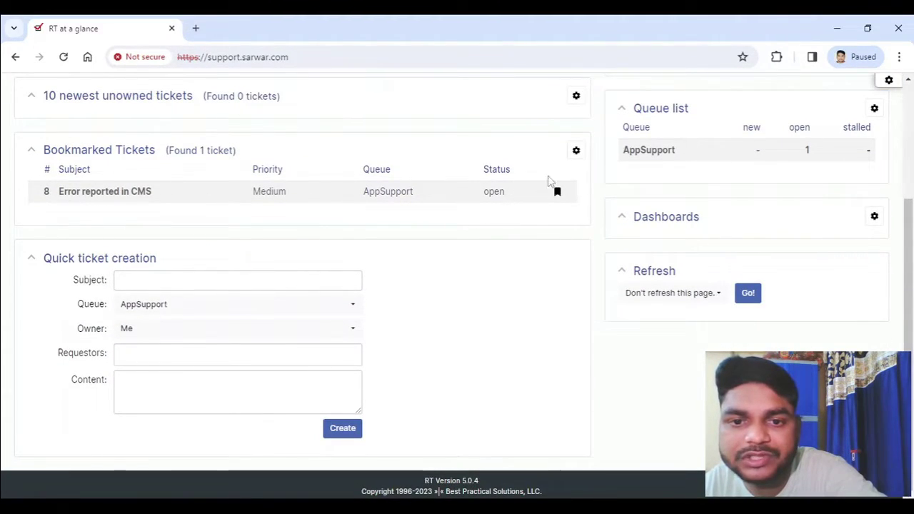
pyautogui.scroll(2, 69, 190)
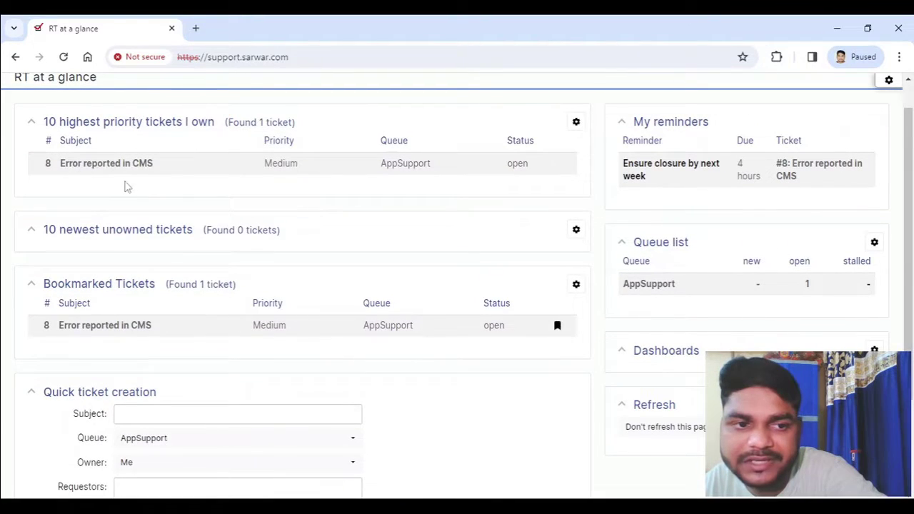
pyautogui.scroll(-2, 550, 258)
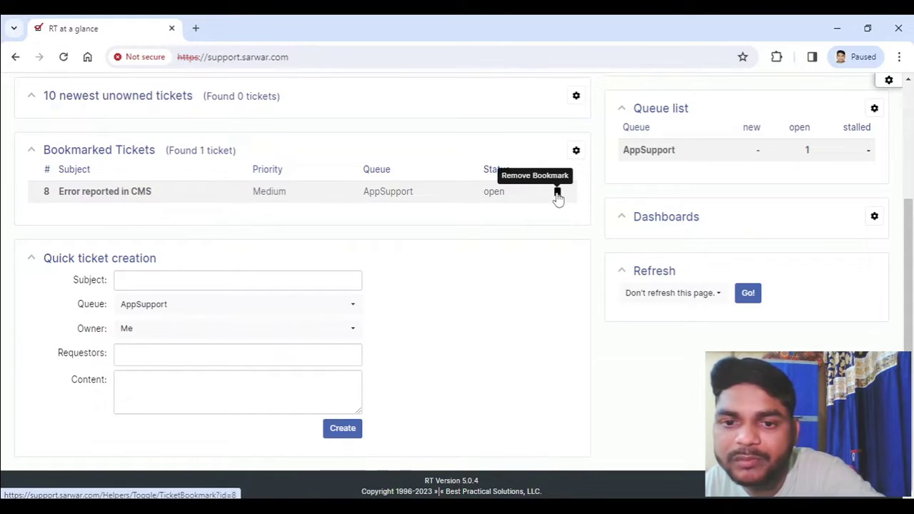
# Remove ticket #8's bookmark, reload the home page, and open ticket #8's reminder
pyautogui.click(557, 193)
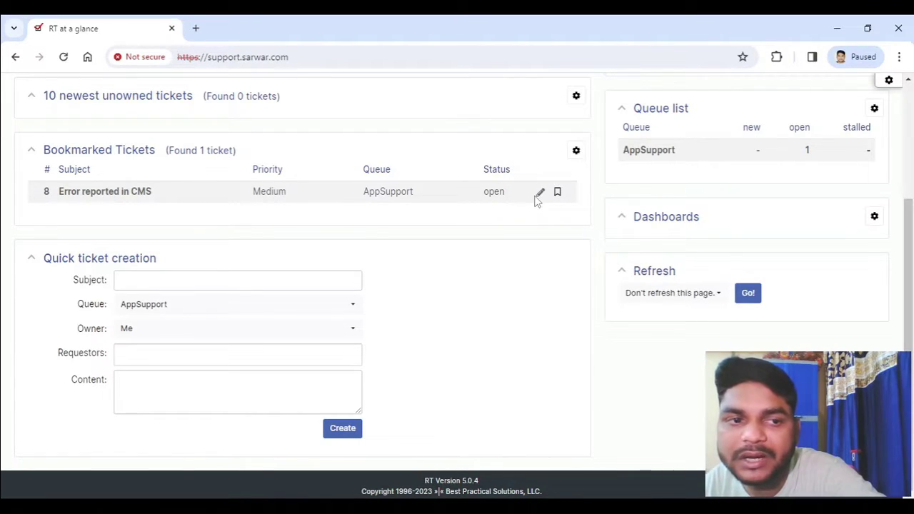
pyautogui.scroll(3, 526, 307)
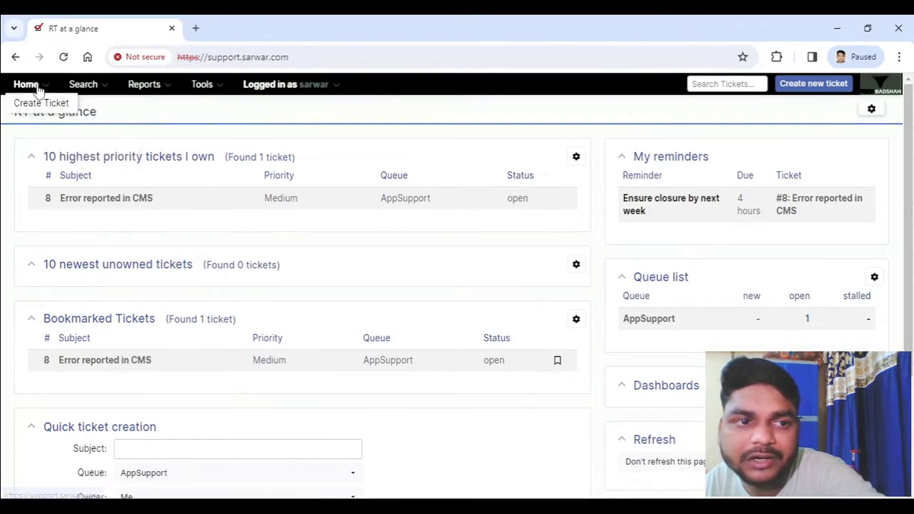
pyautogui.click(21, 85)
pyautogui.scroll(-2, 509, 194)
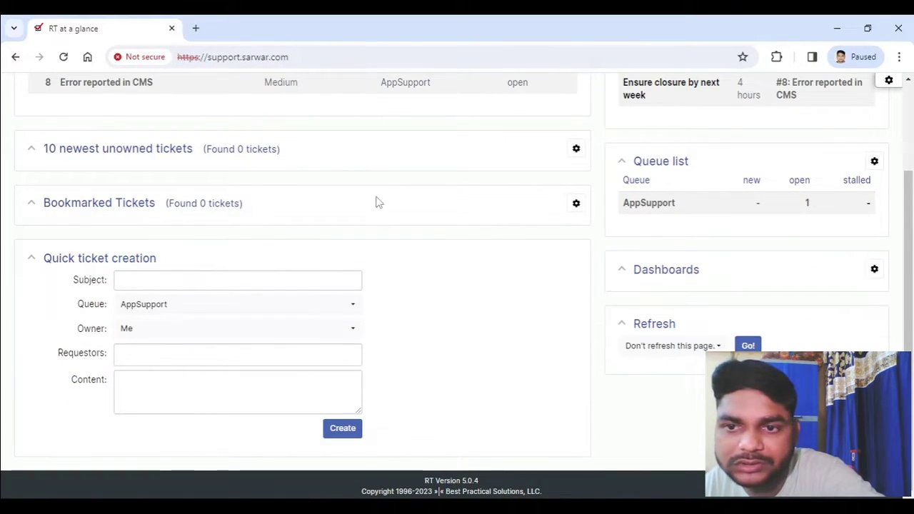
pyautogui.scroll(2, 376, 203)
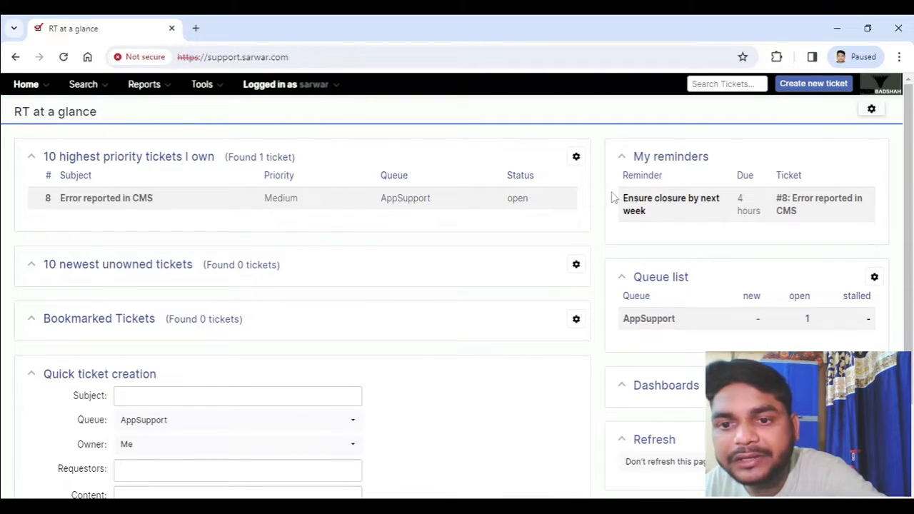
pyautogui.click(657, 204)
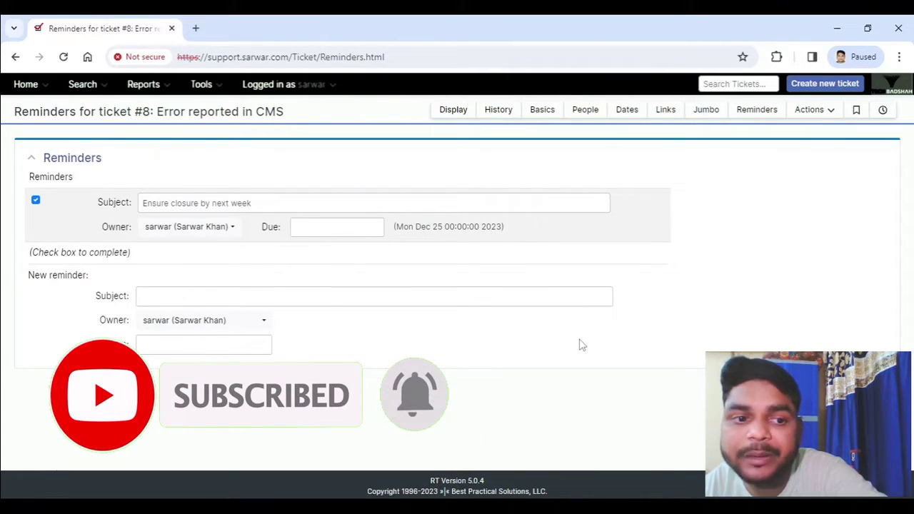
# Review ticket #8's 'Ensure closure by next week' reminder, then return to the home page
pyautogui.moveTo(82, 83)
pyautogui.moveTo(39, 253); pyautogui.dragTo(167, 257)
pyautogui.click(129, 257)
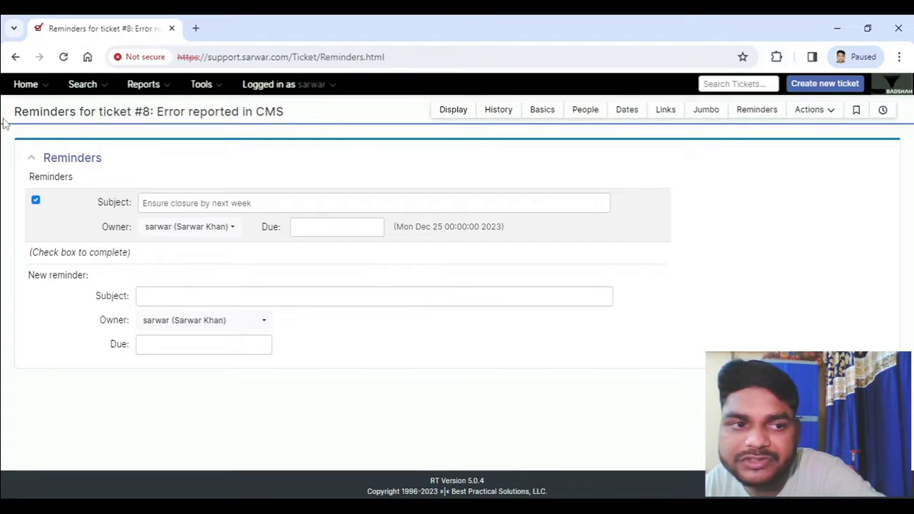
pyautogui.click(19, 85)
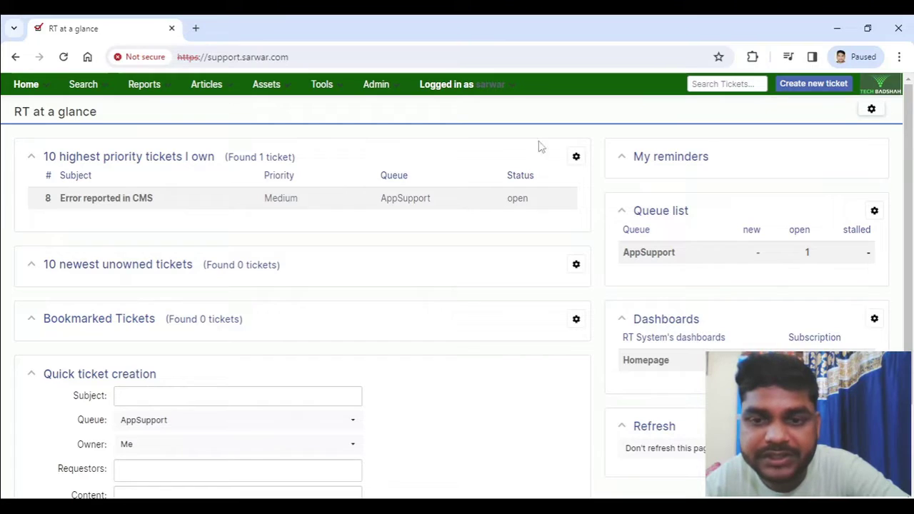
# Add a CreatedBy column with no link to the highest priority tickets list
pyautogui.click(576, 157)
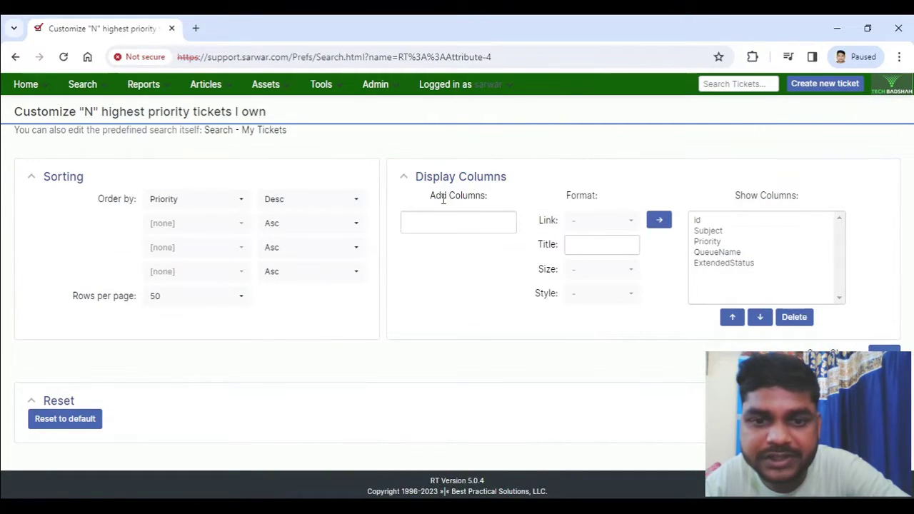
pyautogui.click(431, 222)
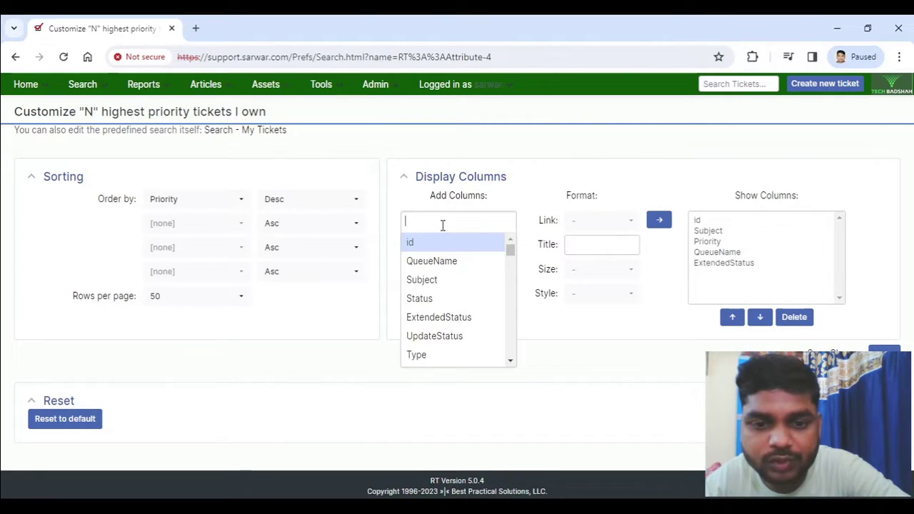
pyautogui.write('re')
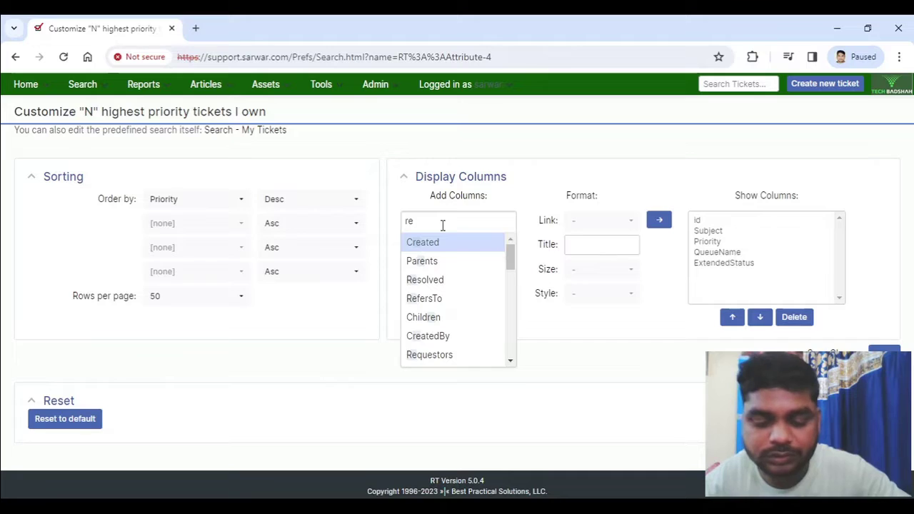
pyautogui.write('p')
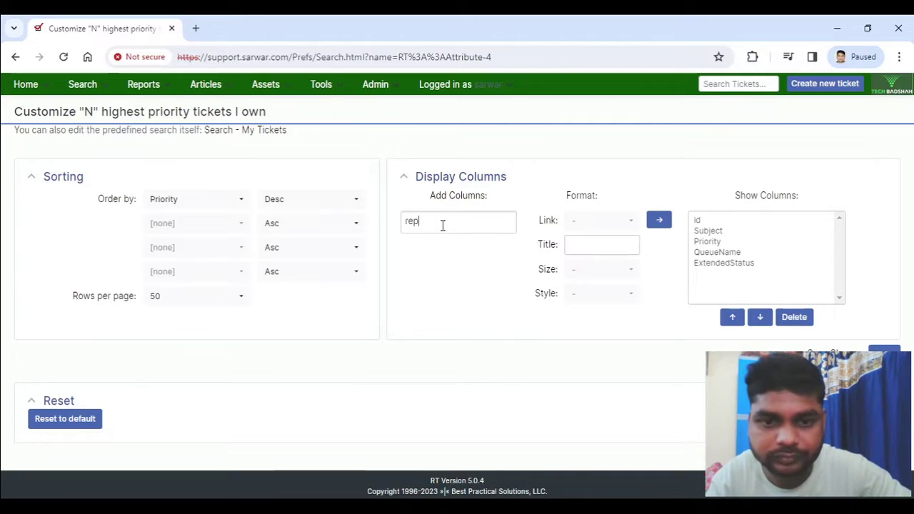
pyautogui.press('BackSpace')
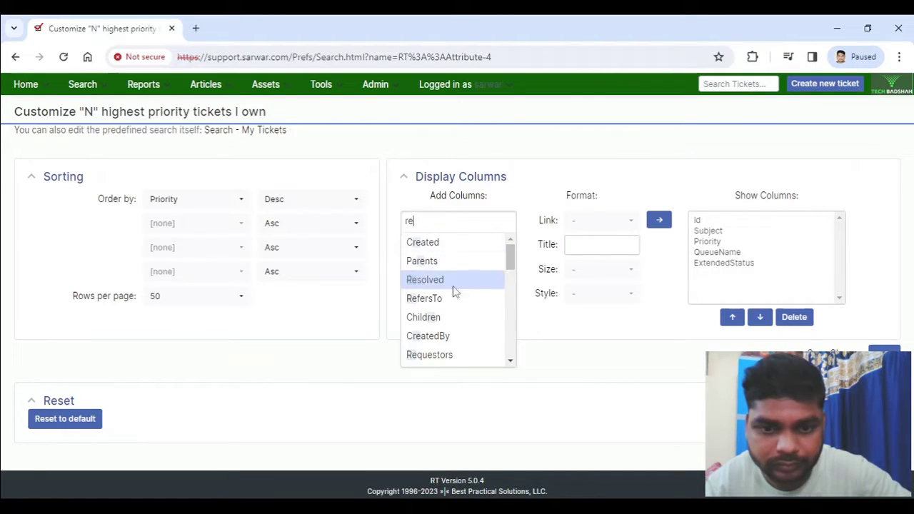
pyautogui.click(473, 338)
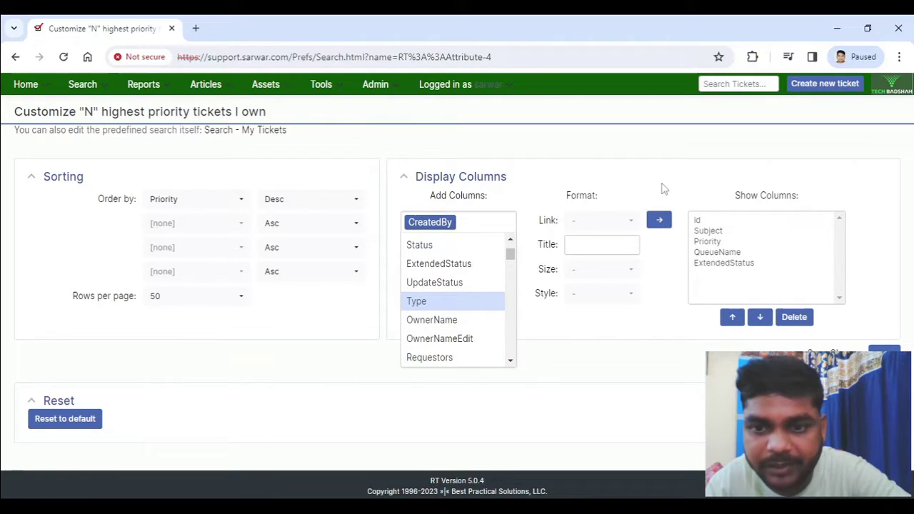
pyautogui.click(627, 221)
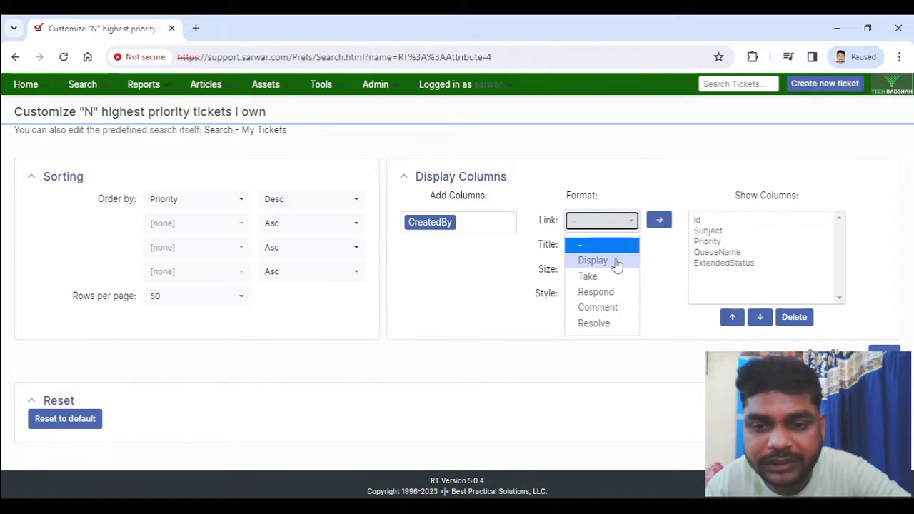
pyautogui.click(658, 148)
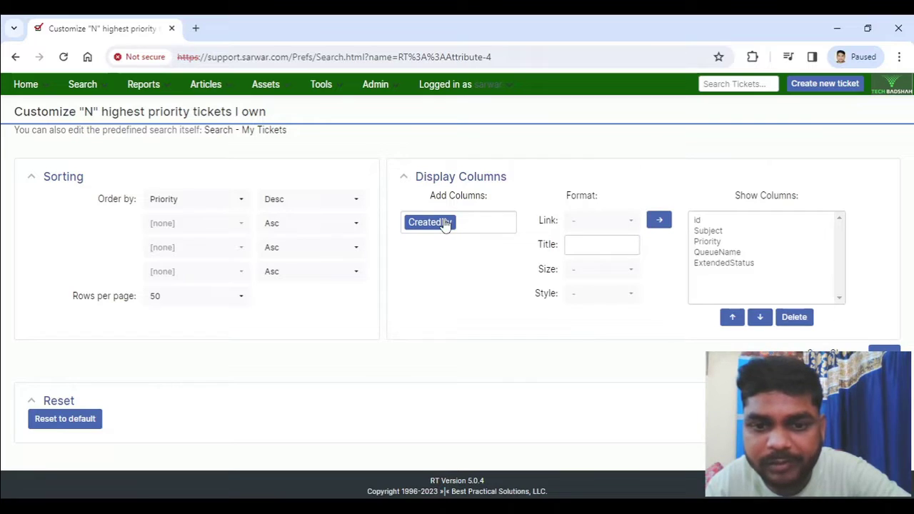
pyautogui.click(661, 222)
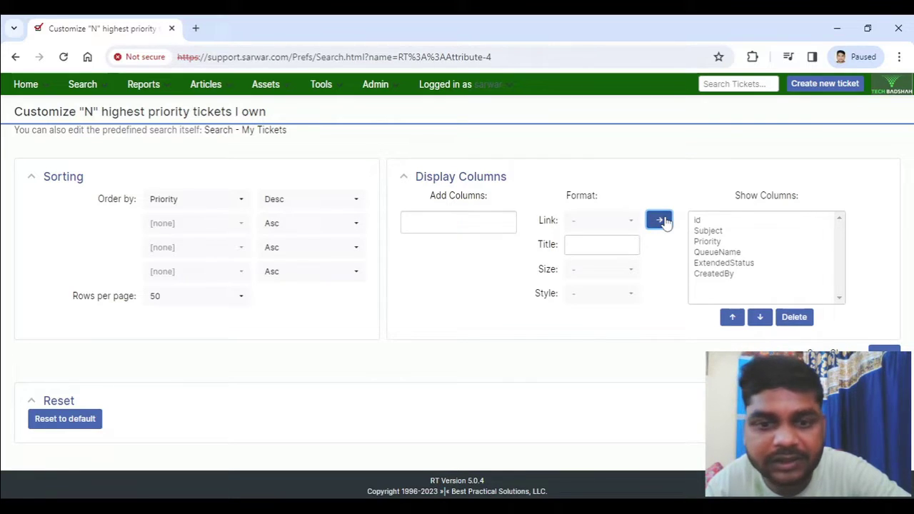
pyautogui.click(722, 274)
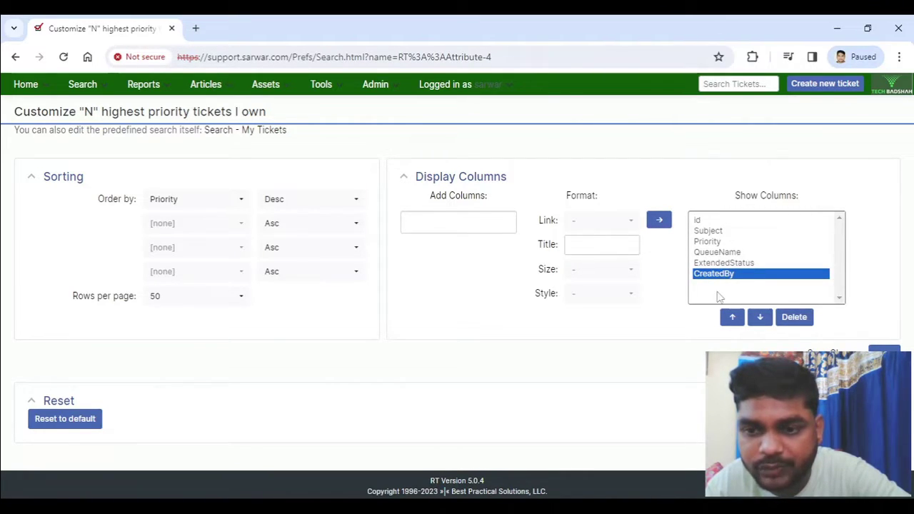
# Add the UpdateStatus column, save the preferences, and check the list on the home page
pyautogui.click(452, 226)
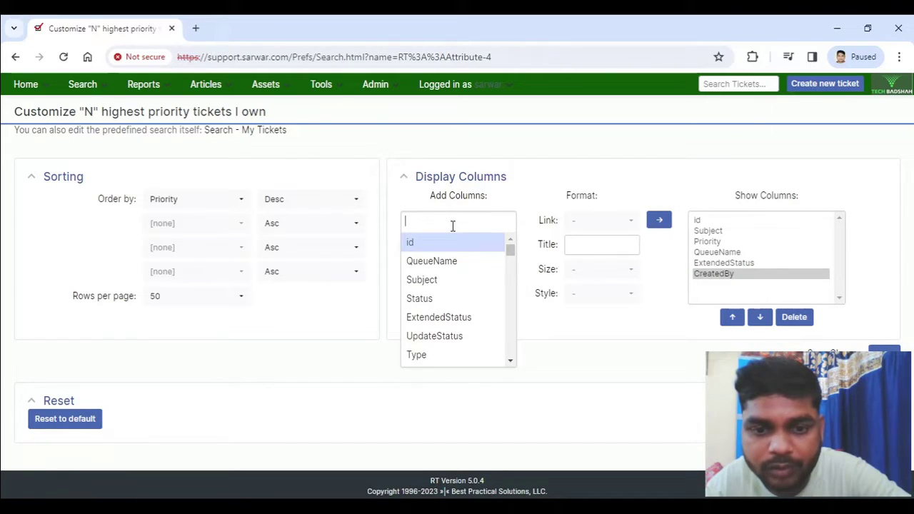
pyautogui.click(449, 346)
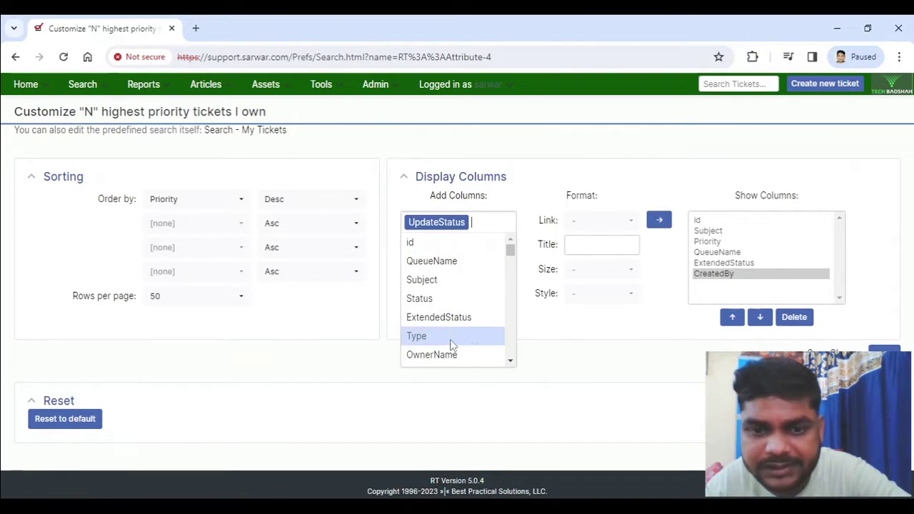
pyautogui.click(668, 224)
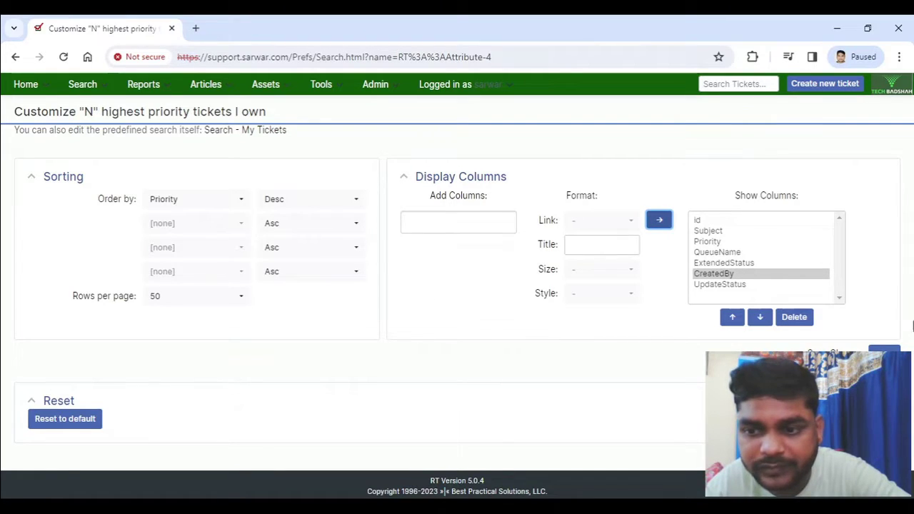
pyautogui.click(884, 350)
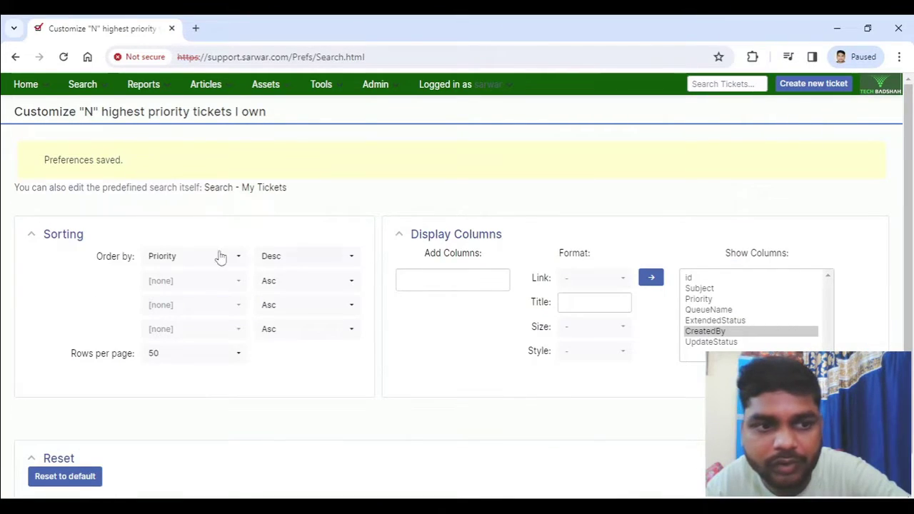
pyautogui.moveTo(46, 152); pyautogui.dragTo(146, 150)
pyautogui.click(147, 150)
pyautogui.click(24, 88)
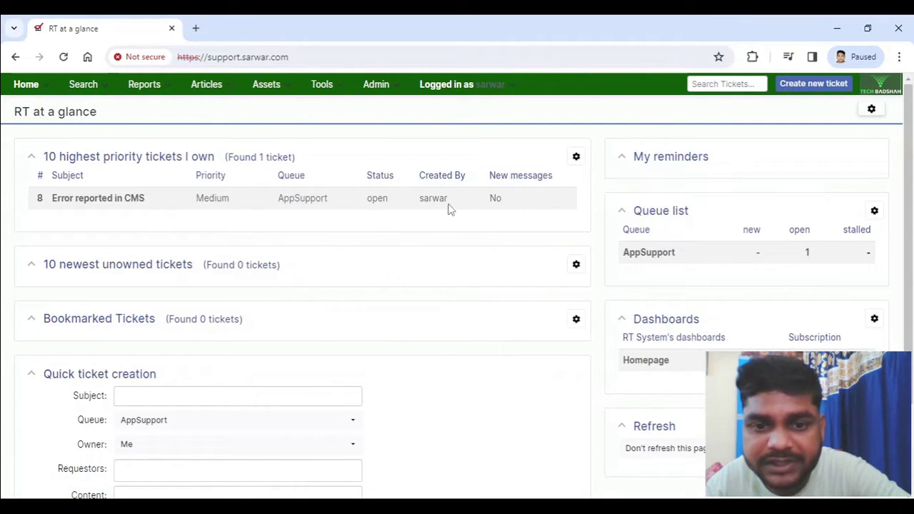
pyautogui.moveTo(449, 208); pyautogui.dragTo(420, 204)
pyautogui.click(491, 205)
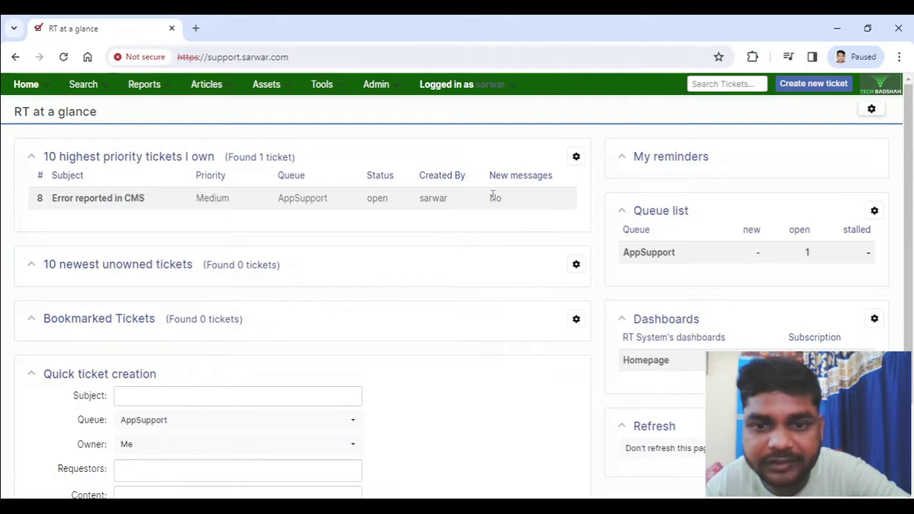
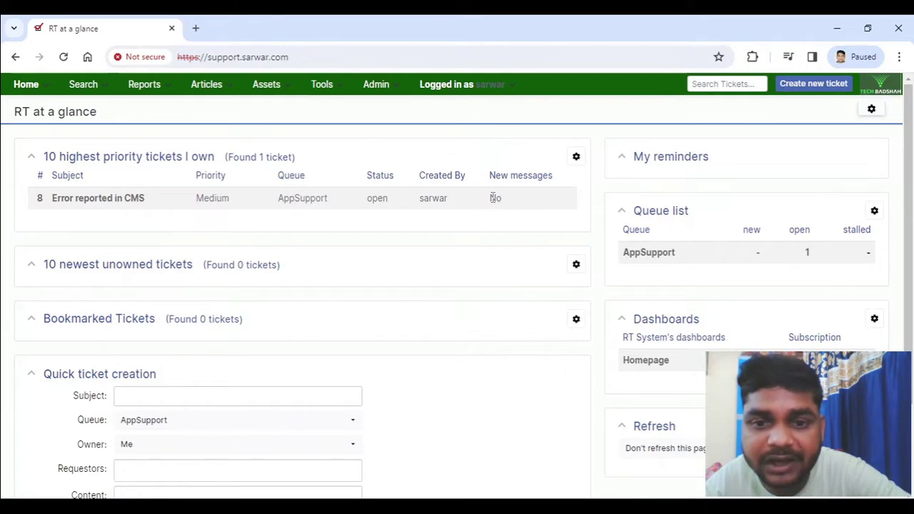
# Highlight and inspect the New messages value for ticket #8 on the home page
pyautogui.moveTo(490, 198)
pyautogui.mouseDown()
pyautogui.moveTo(506, 202)
pyautogui.moveTo(484, 203)
pyautogui.mouseUp()
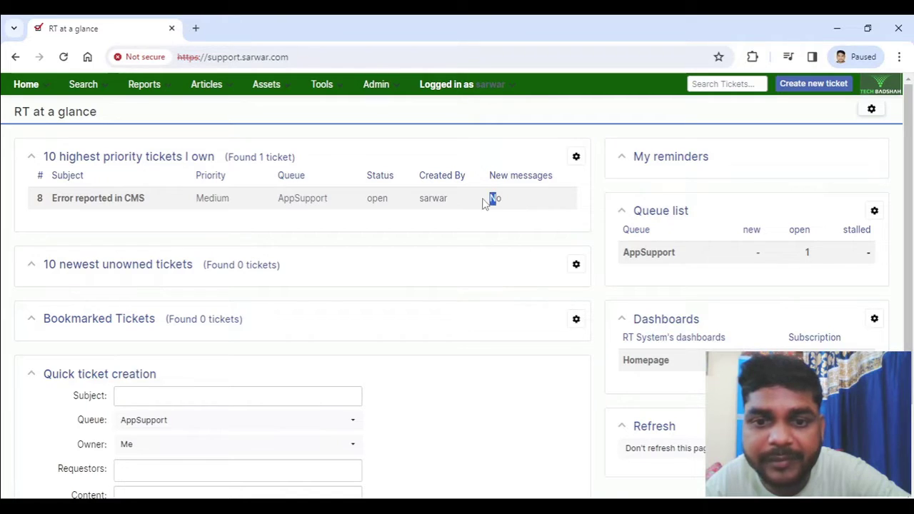
pyautogui.doubleClick(492, 200)
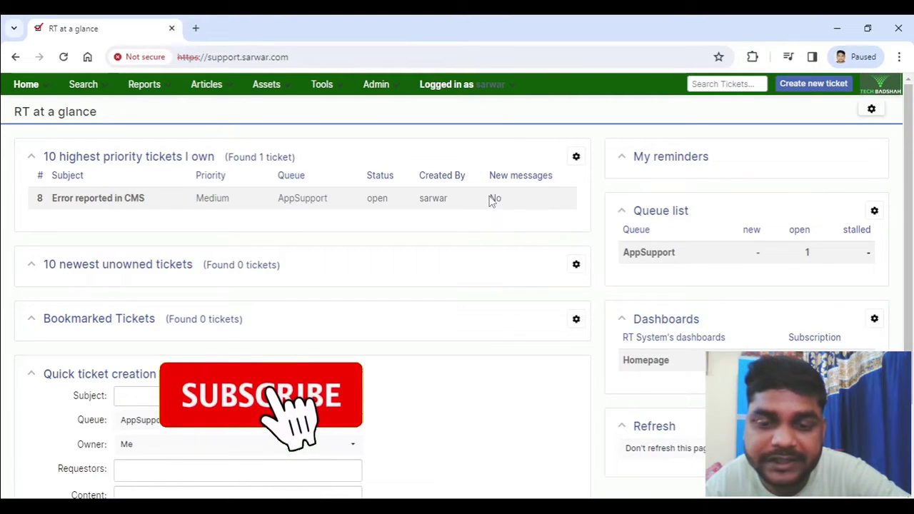
pyautogui.click(502, 201)
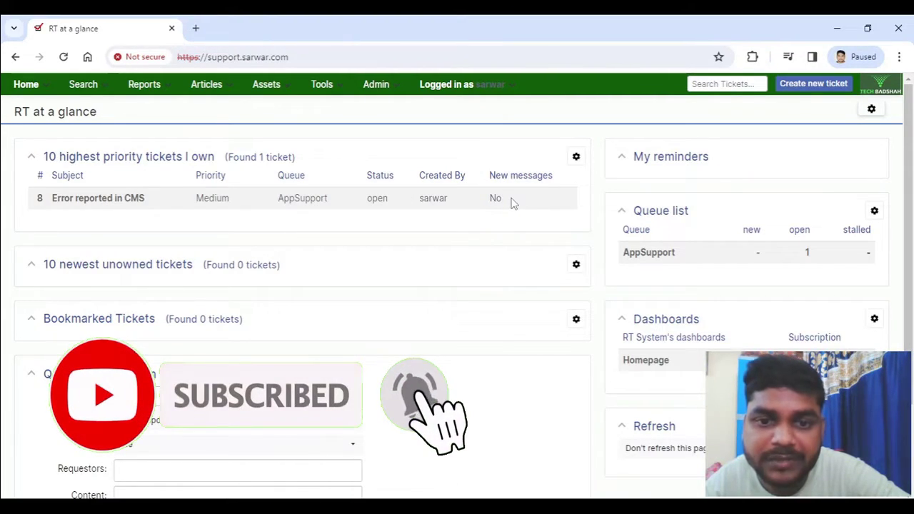
pyautogui.moveTo(502, 200); pyautogui.dragTo(488, 200)
pyautogui.click(500, 200)
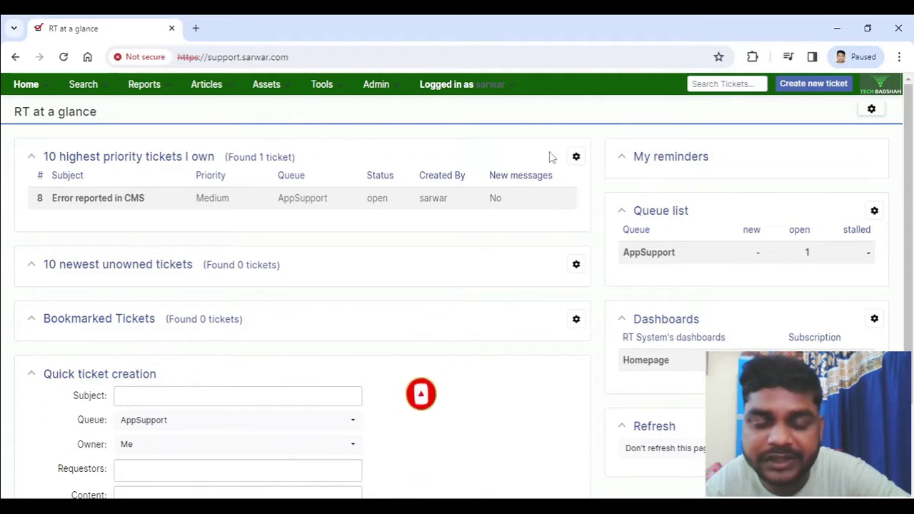
# Open ticket #8 'Error reported in CMS' and start a reply quoting the original message
pyautogui.click(130, 199)
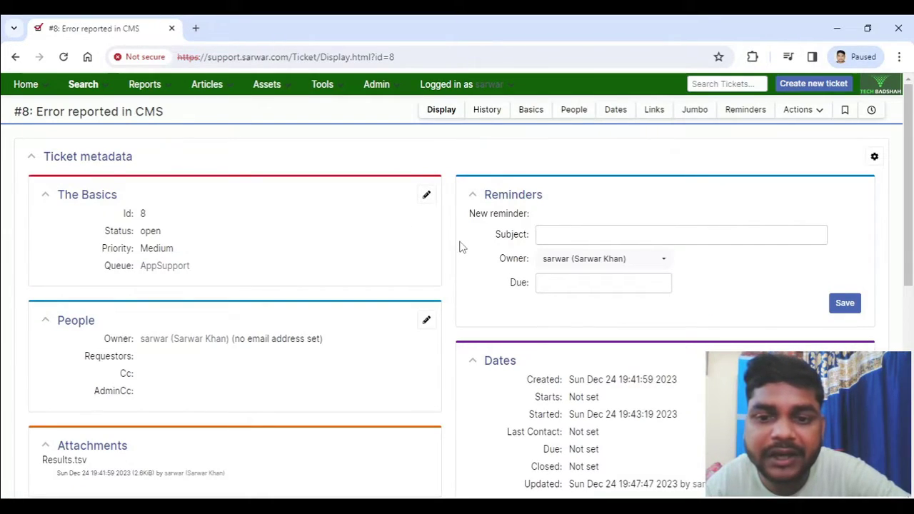
pyautogui.scroll(-10, 460, 246)
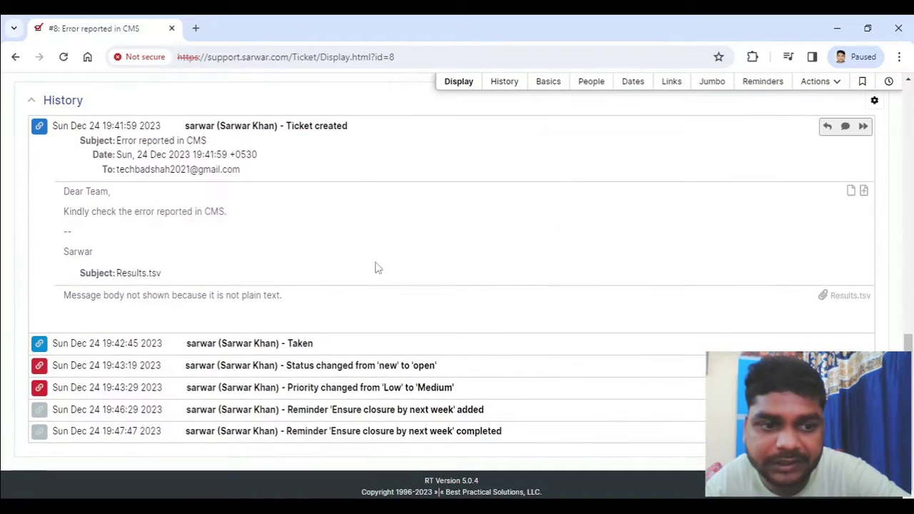
pyautogui.click(845, 127)
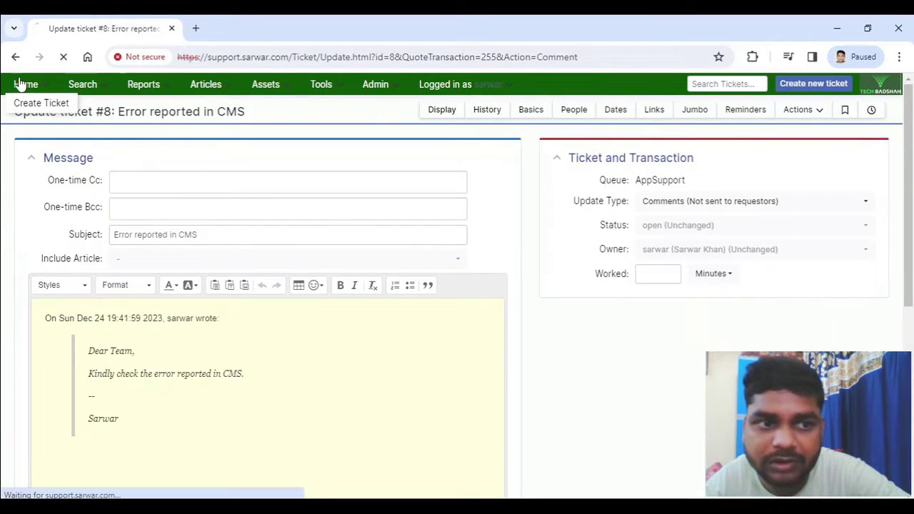
pyautogui.click(22, 85)
pyautogui.click(158, 202)
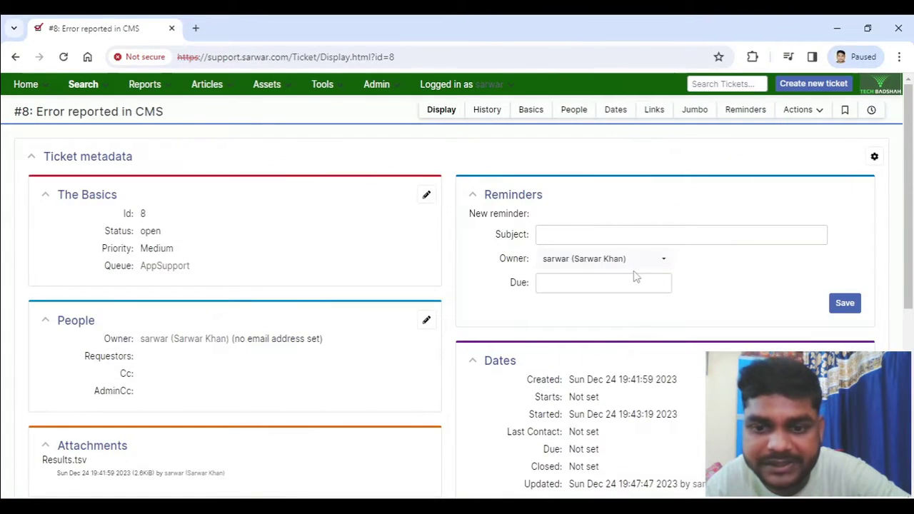
pyautogui.scroll(-10, 628, 292)
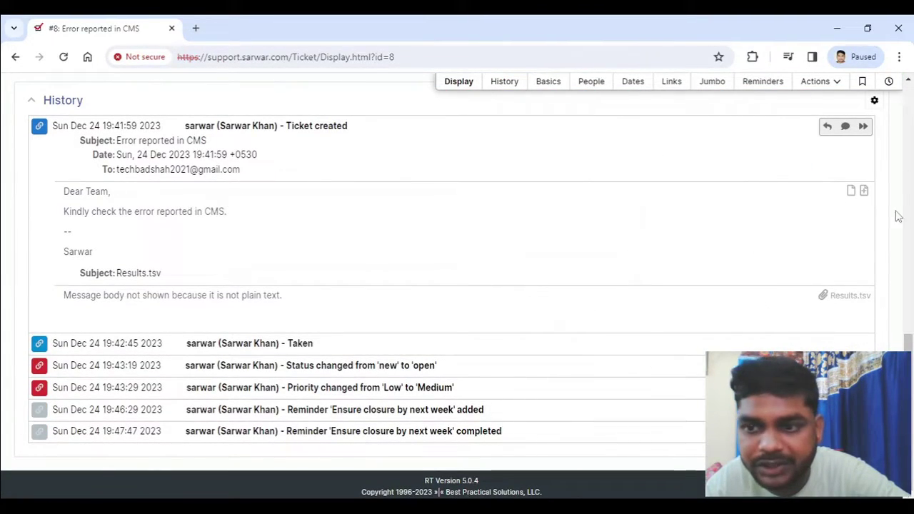
pyautogui.click(825, 127)
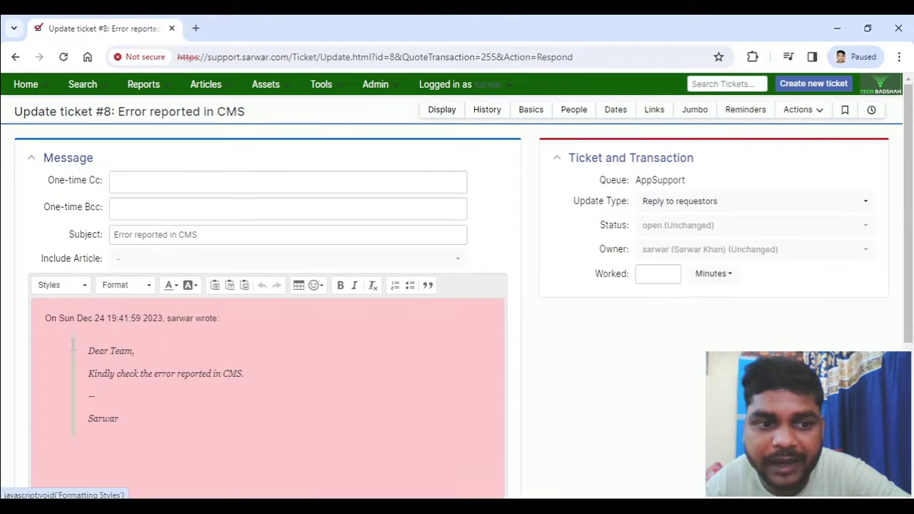
# Above the quoted text, write 'Dear Team,', 'Please check.' and a -- signature separator
pyautogui.scroll(-1, 822, 131)
pyautogui.click(35, 264)
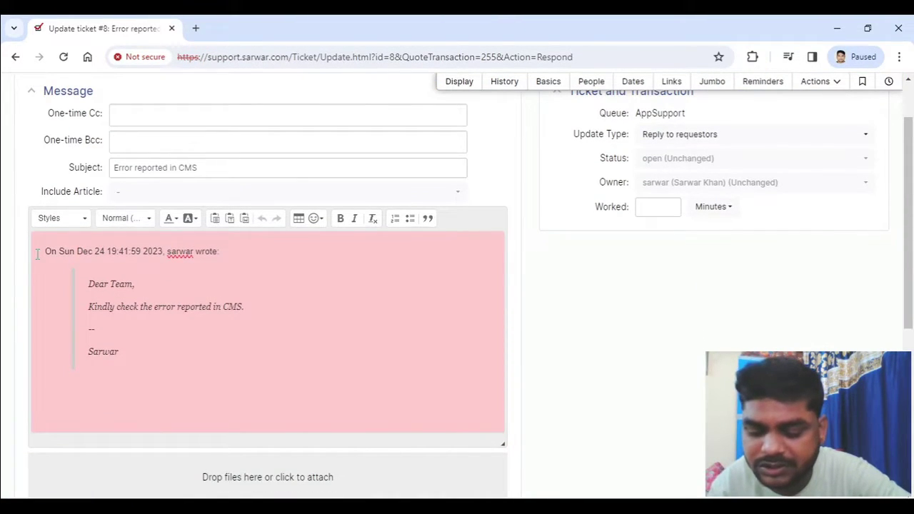
pyautogui.press('Return')
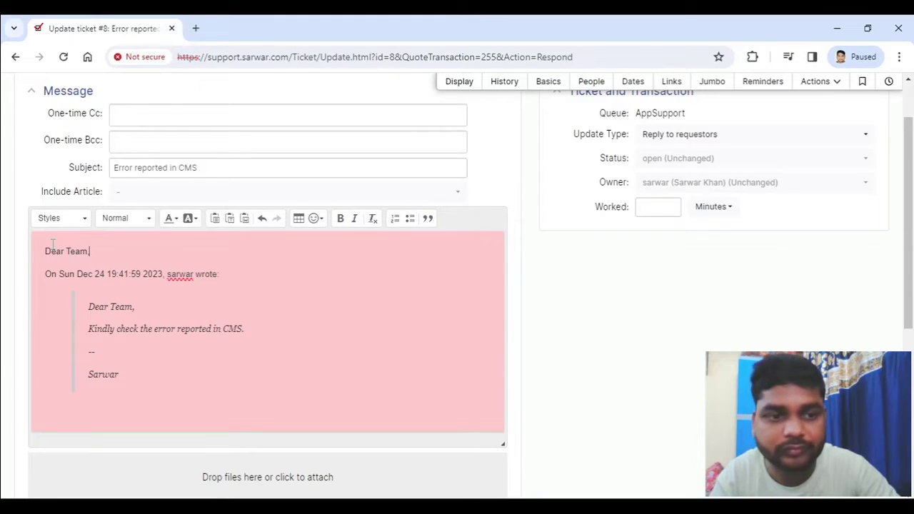
pyautogui.write(',')
pyautogui.press('Return')
pyautogui.press('Return')
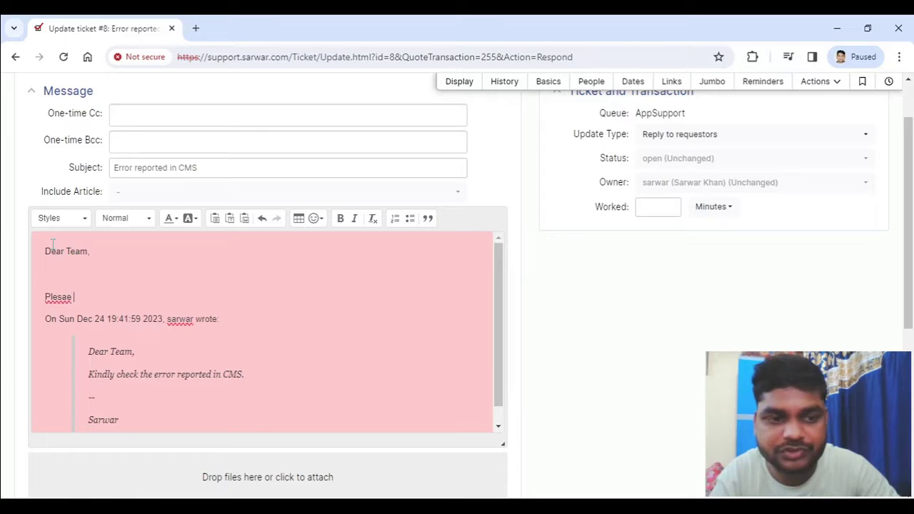
pyautogui.press('BackSpace')
pyautogui.press('BackSpace')
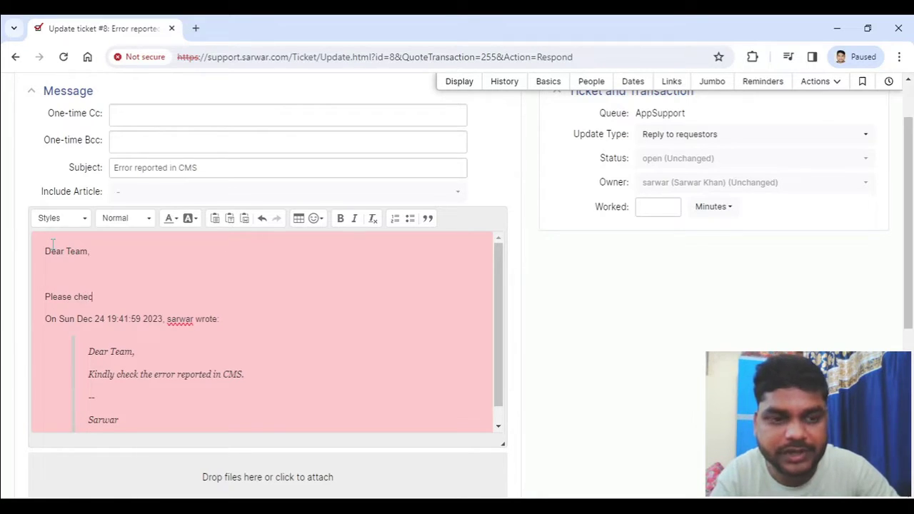
pyautogui.write('ase check.')
pyautogui.press('Return')
pyautogui.press('Return')
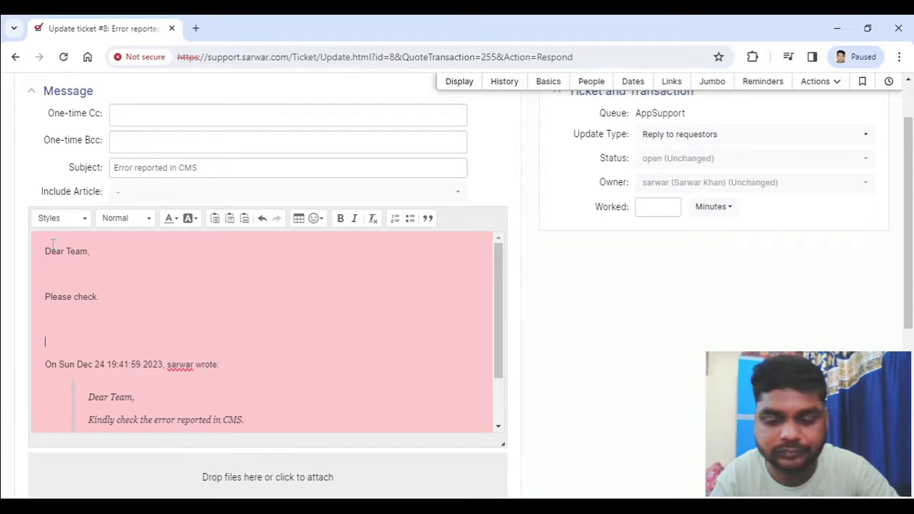
pyautogui.write('--')
pyautogui.press('Return')
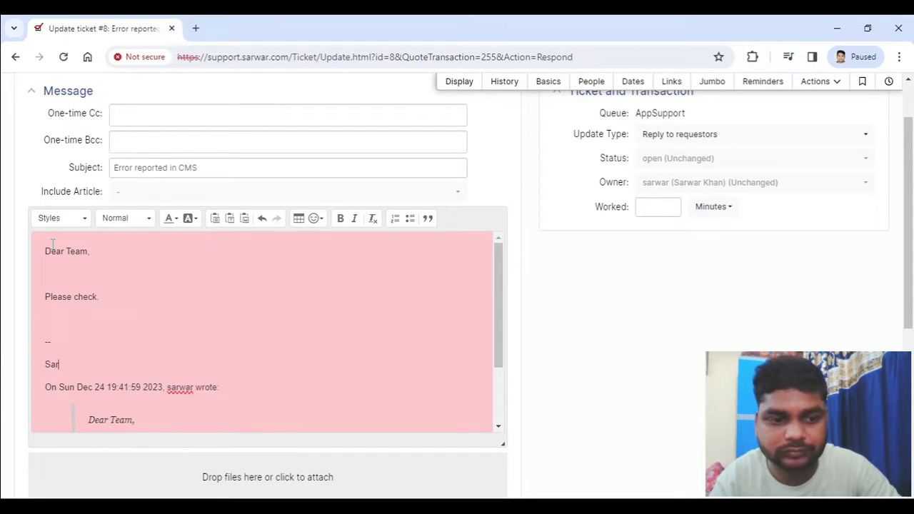
pyautogui.scroll(-4, 657, 257)
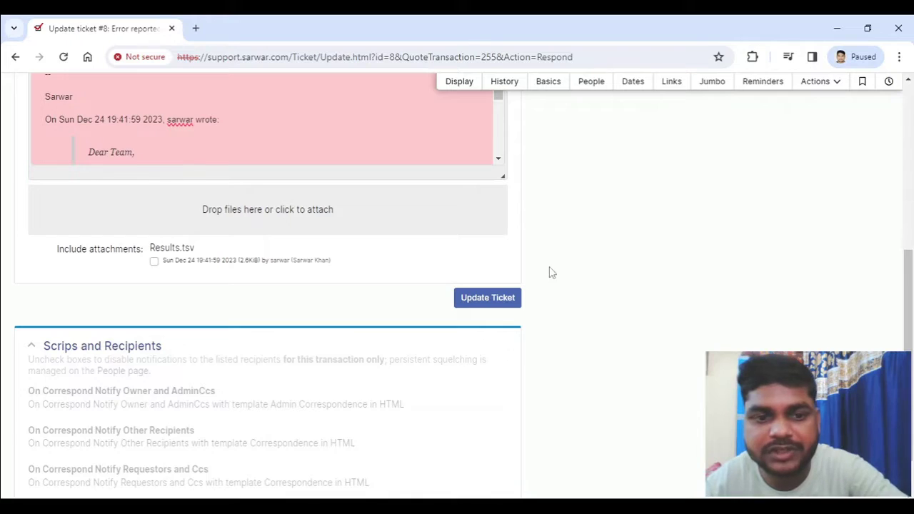
# Submit the reply to ticket #8, then return home and check its New messages value
pyautogui.click(504, 306)
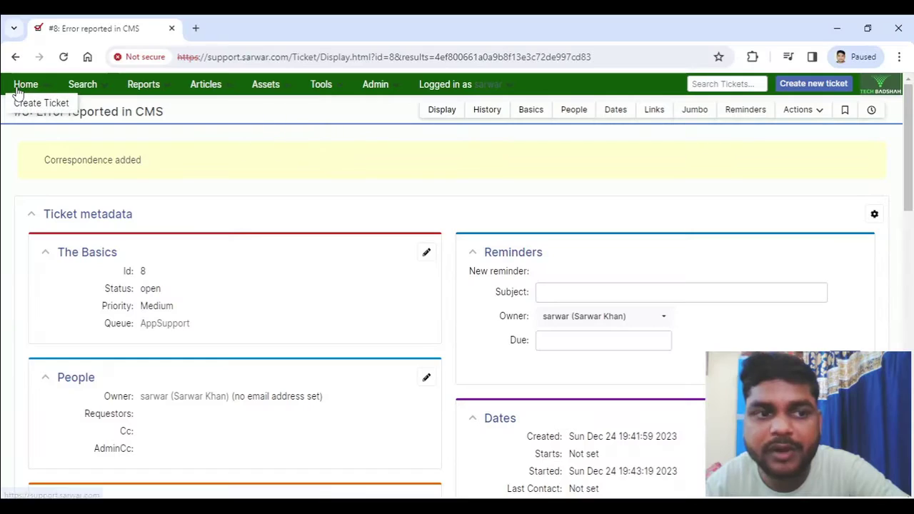
pyautogui.click(13, 87)
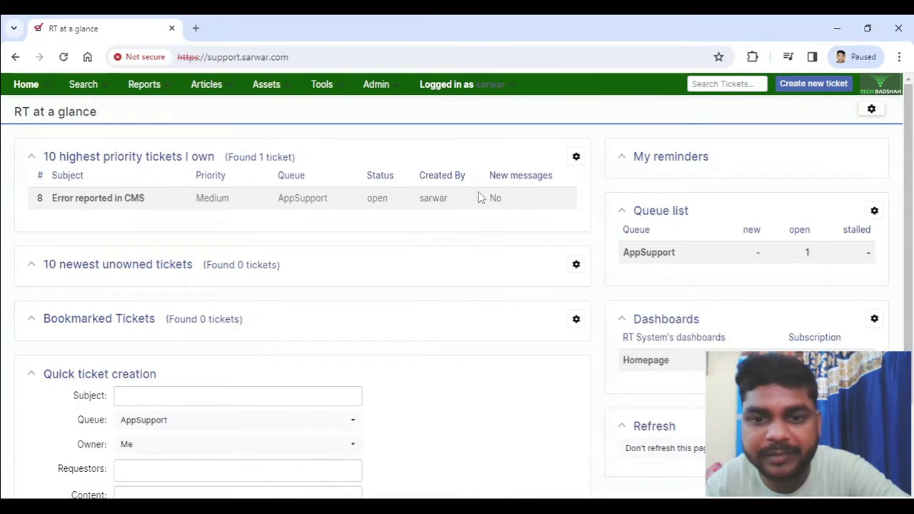
pyautogui.moveTo(492, 193); pyautogui.dragTo(518, 202)
pyautogui.click(518, 203)
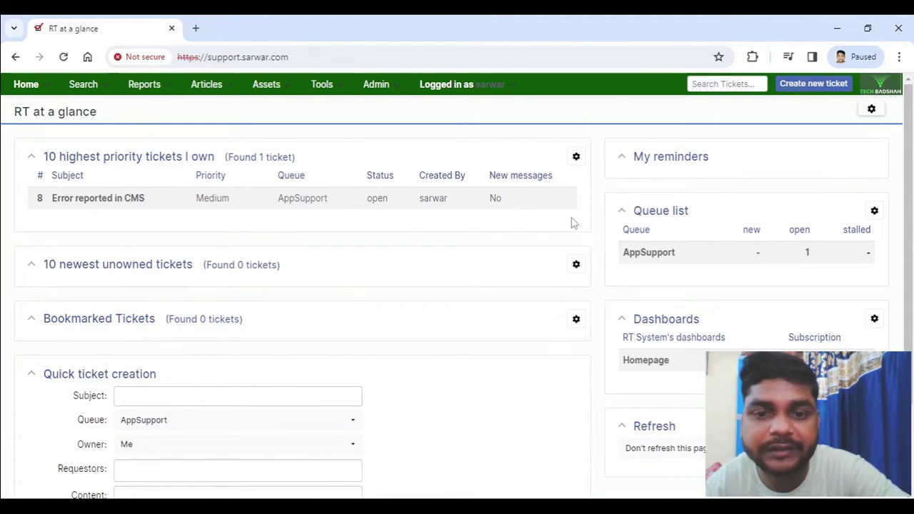
# Open ticket #8 and scroll its History to review the 'Dear Team, Please check.' correspondence
pyautogui.click(107, 201)
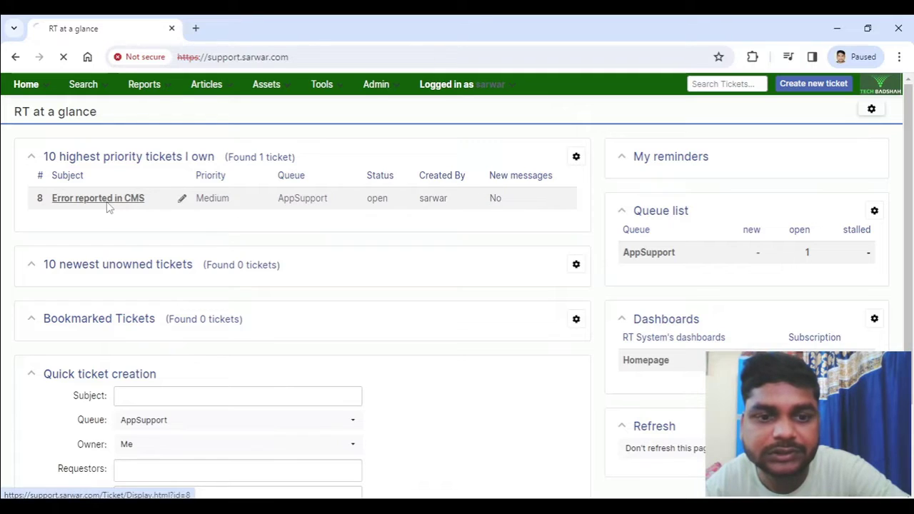
pyautogui.scroll(-10, 534, 399)
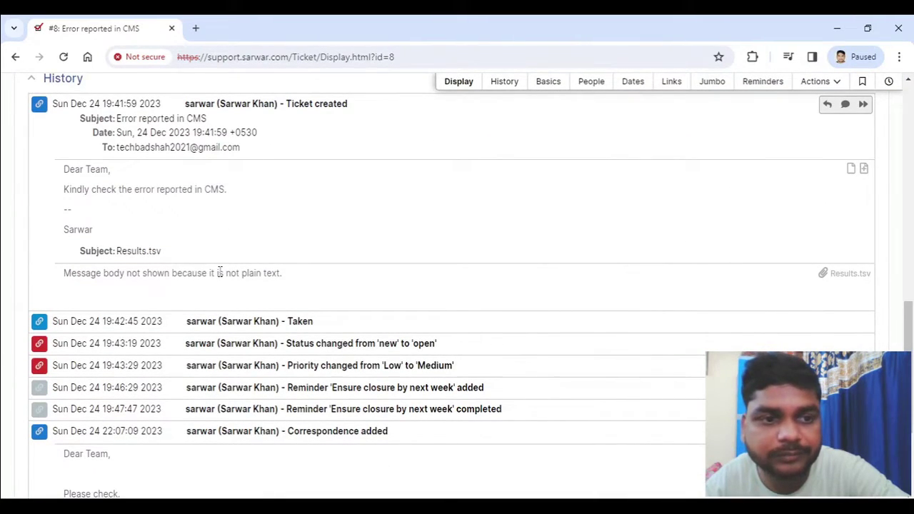
pyautogui.scroll(3, 220, 270)
pyautogui.scroll(-5, 220, 270)
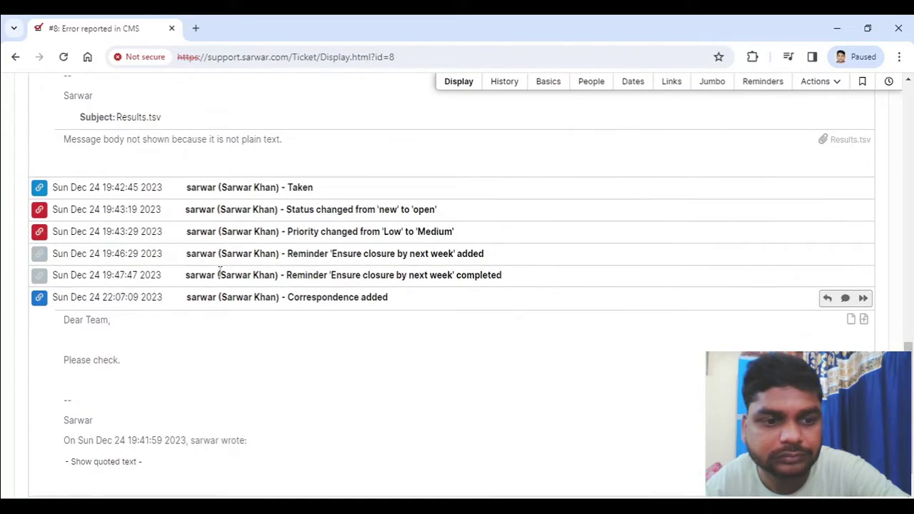
pyautogui.scroll(3, 599, 300)
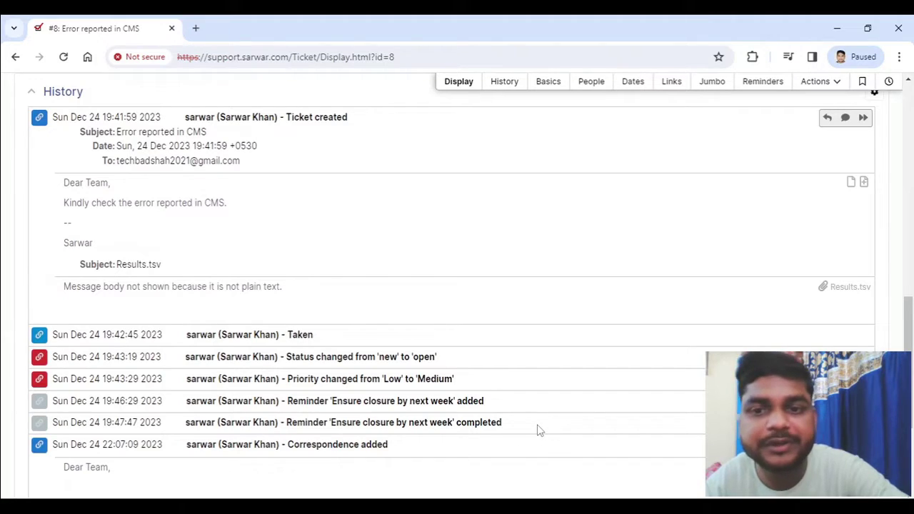
pyautogui.scroll(10, 537, 429)
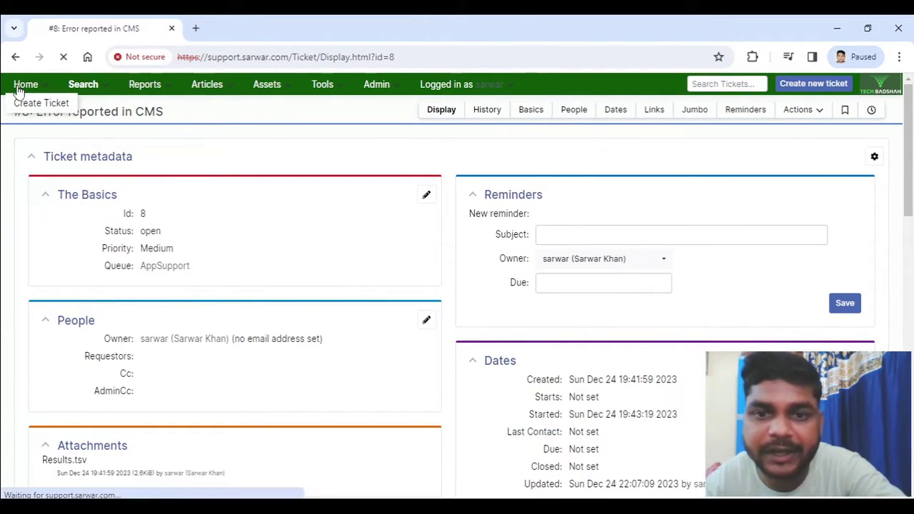
# Log out of the current account via the Logged in as menu and return to the login form
pyautogui.click(24, 86)
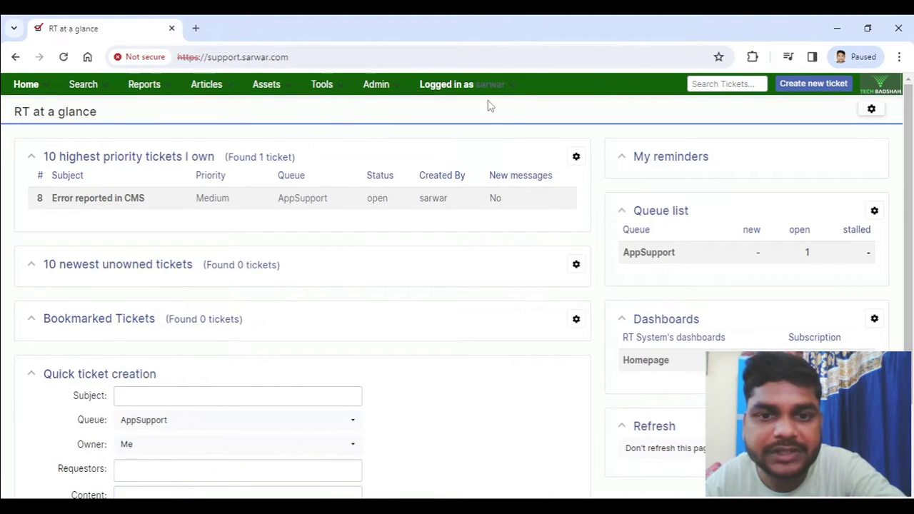
pyautogui.moveTo(464, 86)
pyautogui.click(473, 152)
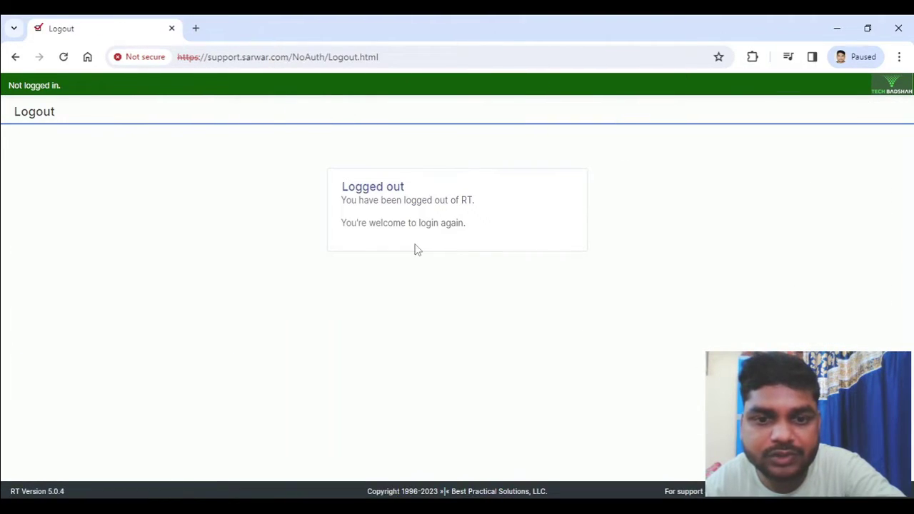
pyautogui.click(432, 224)
# Sign in with the administrator username and its password
pyautogui.write('root')
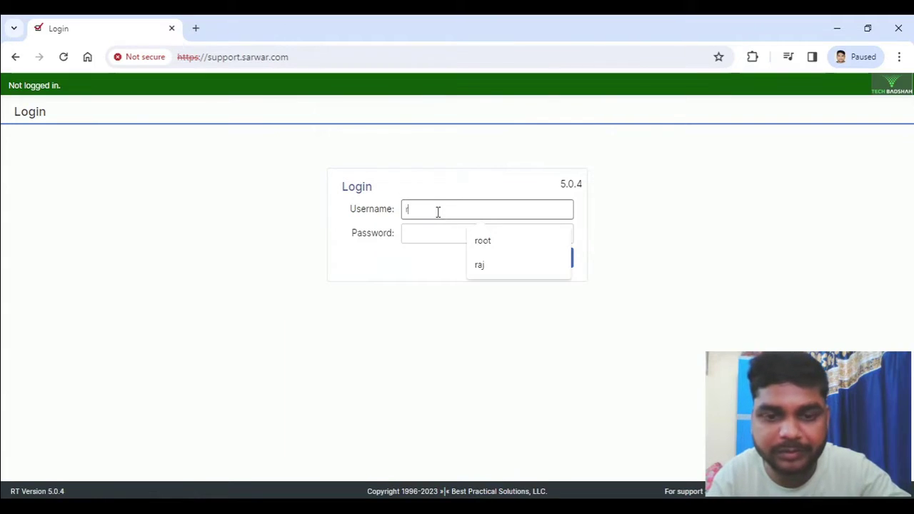
pyautogui.click(436, 232)
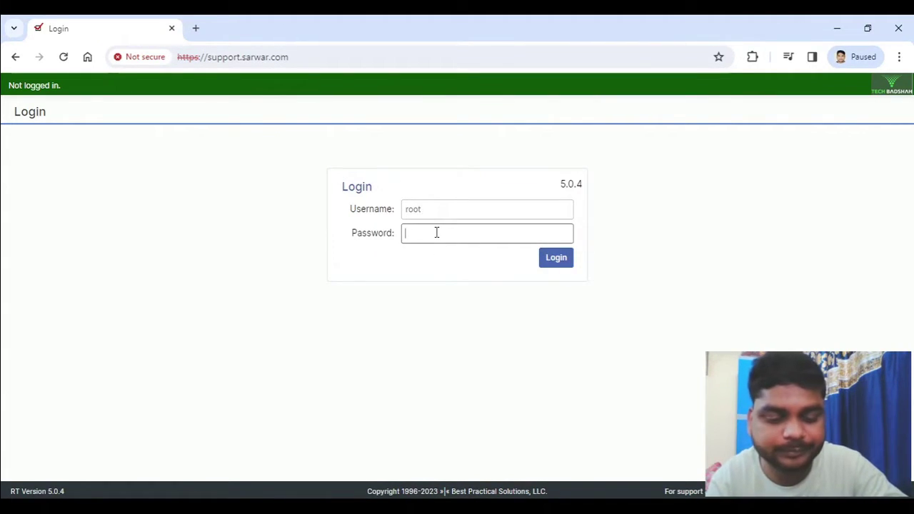
pyautogui.write('passwor')
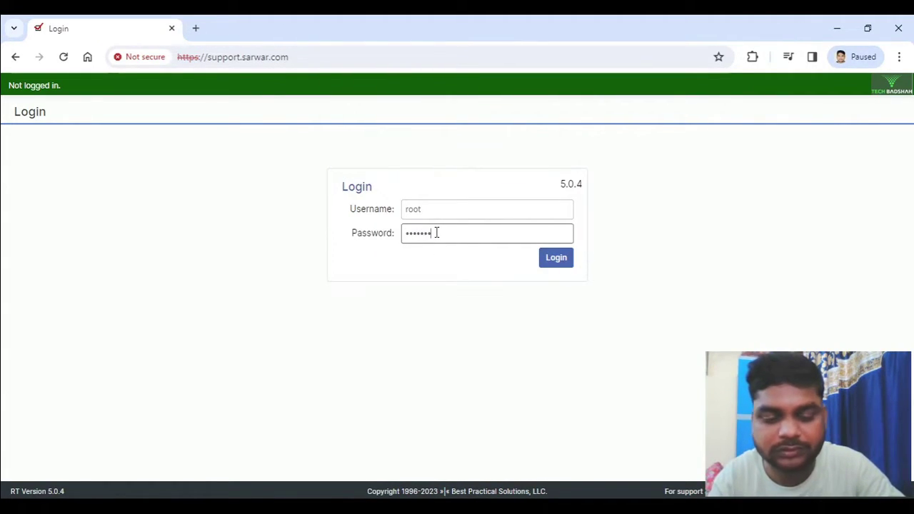
pyautogui.write('d')
pyautogui.press('Return')
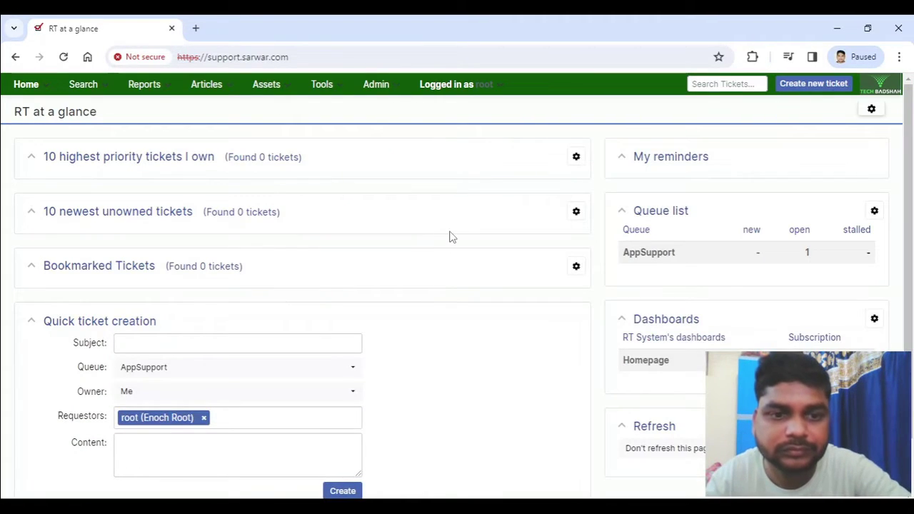
# Open ticket #8 from the AppSupport queue and start a reply quoting the requestor's correspondence
pyautogui.click(654, 255)
pyautogui.click(135, 180)
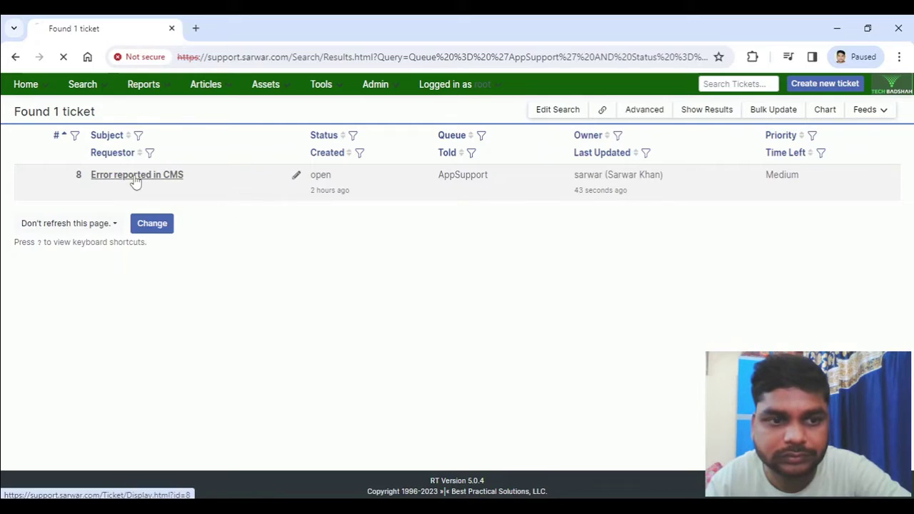
pyautogui.scroll(-5, 515, 290)
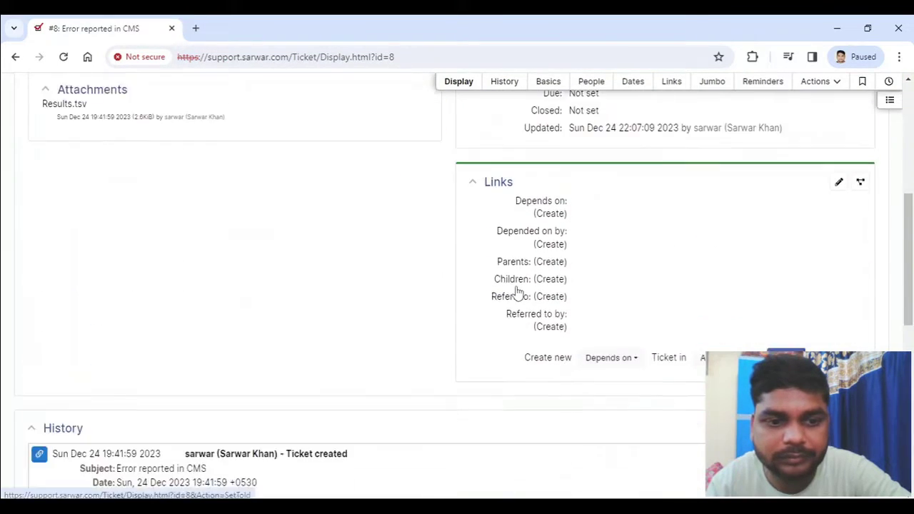
pyautogui.scroll(-4, 519, 291)
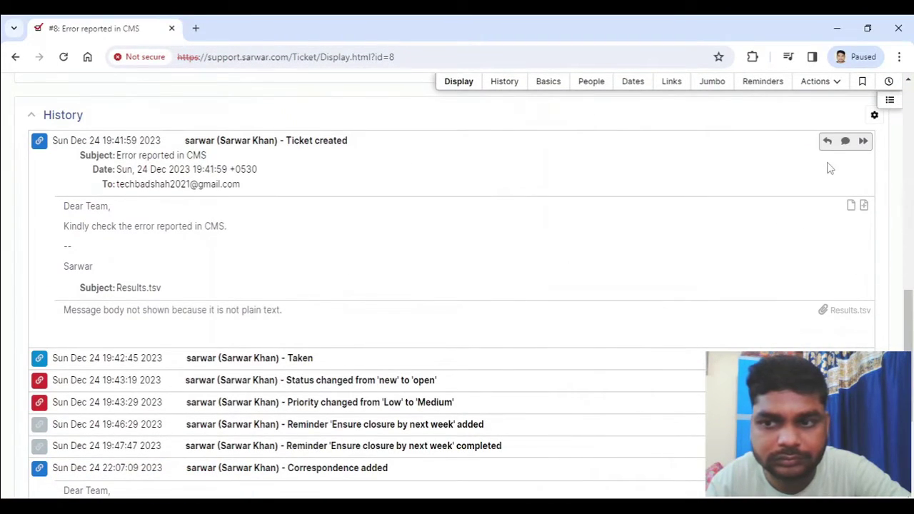
pyautogui.scroll(-3, 742, 247)
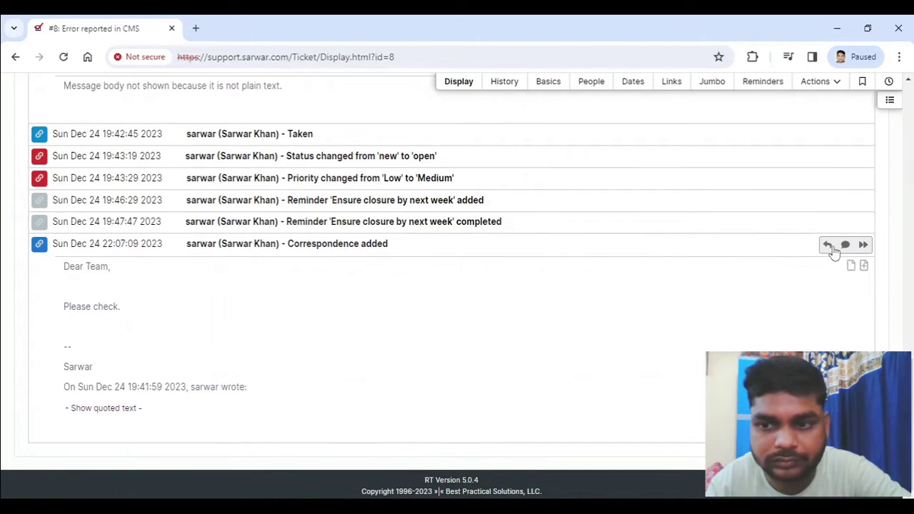
pyautogui.click(828, 246)
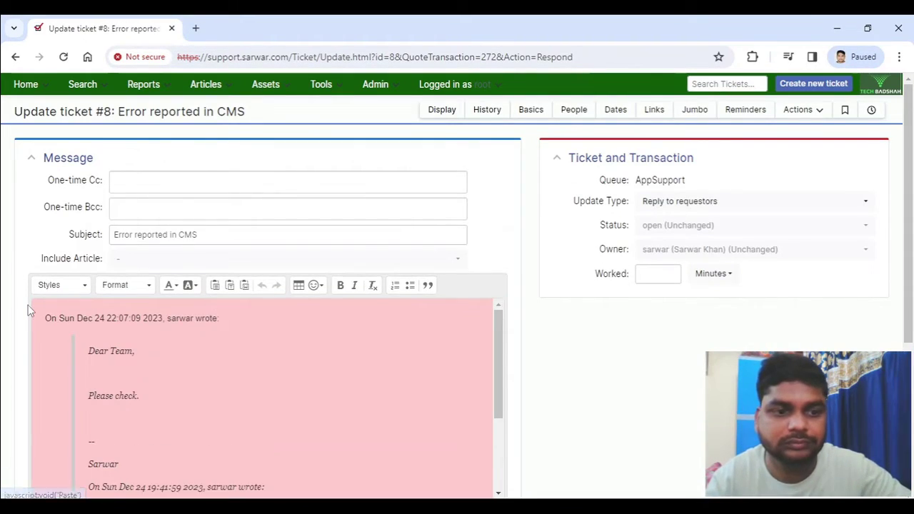
# Write a greeting to the requestor, 'Please check.' and a '-- Support team' signature, then submit
pyautogui.click(37, 320)
pyautogui.press('Return')
pyautogui.press('Return')
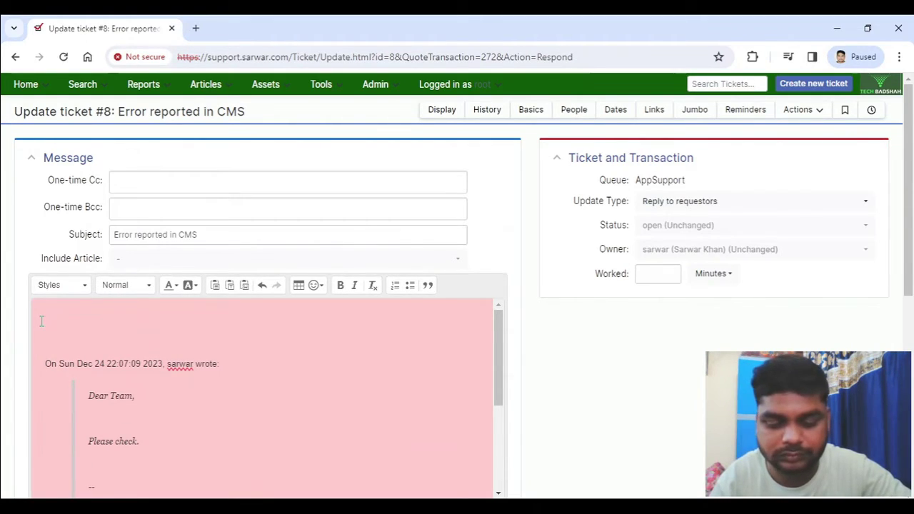
pyautogui.write('Dear Sarwar')
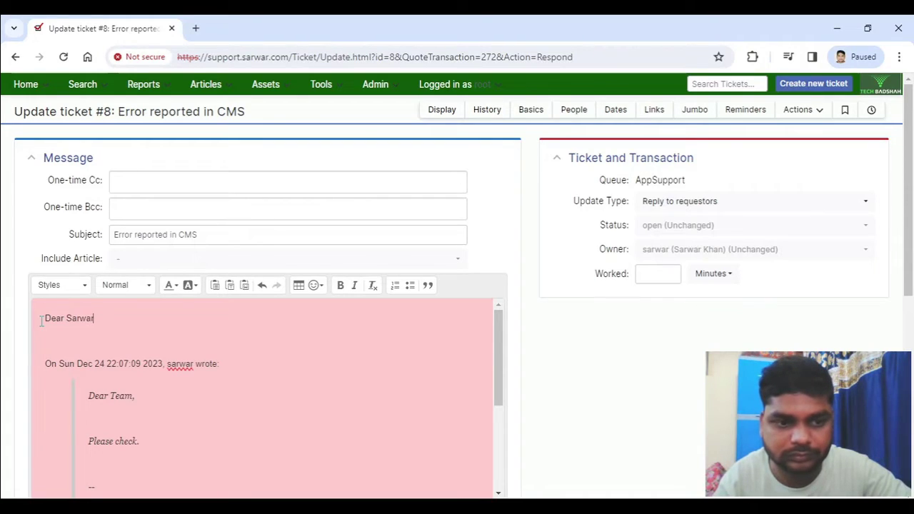
pyautogui.write(',')
pyautogui.press('Return')
pyautogui.press('Return')
pyautogui.write('Ple')
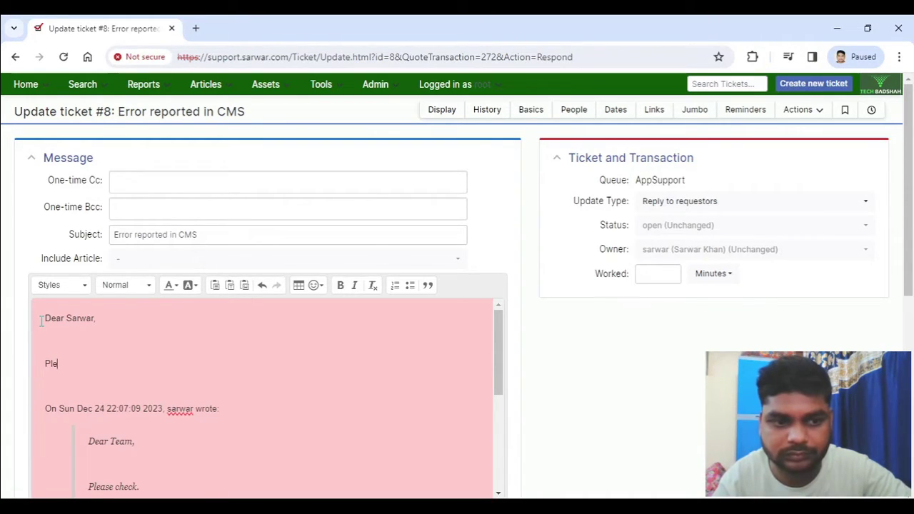
pyautogui.write('ase chec')
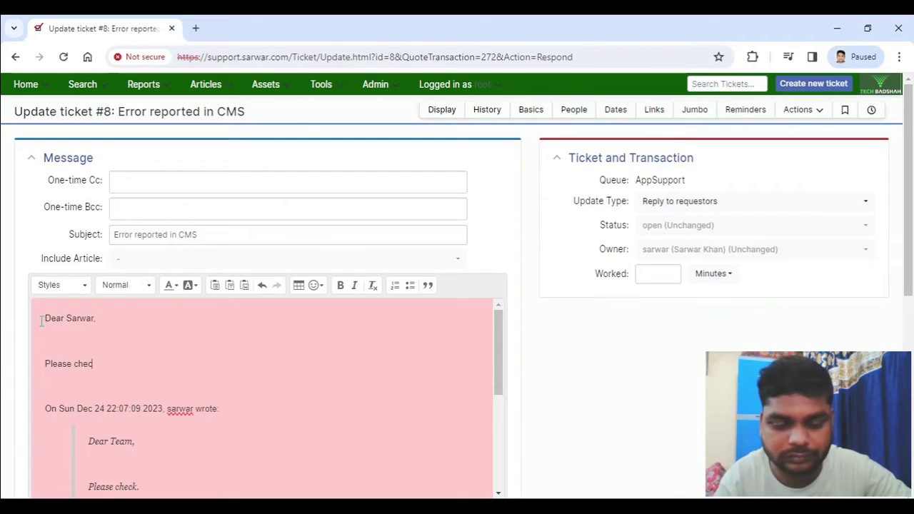
pyautogui.write('k.')
pyautogui.press('Return')
pyautogui.write('-')
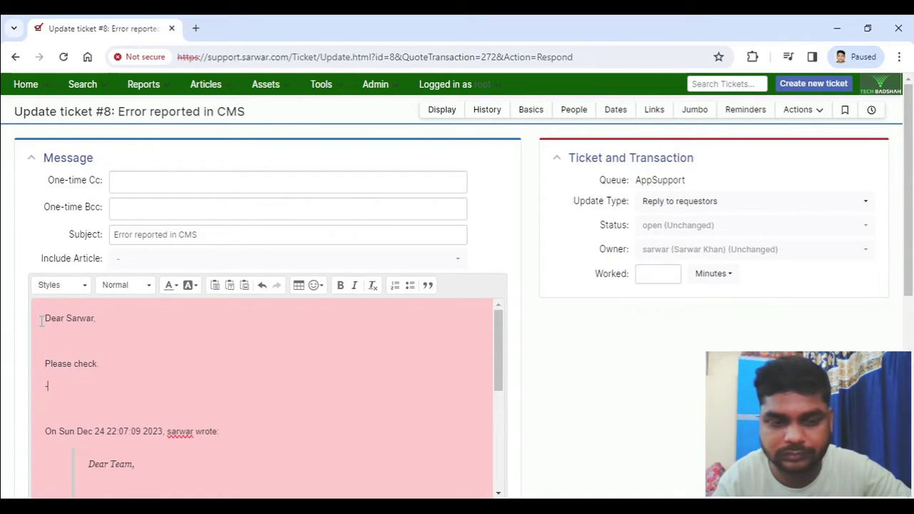
pyautogui.write('-')
pyautogui.press('Return')
pyautogui.write('S')
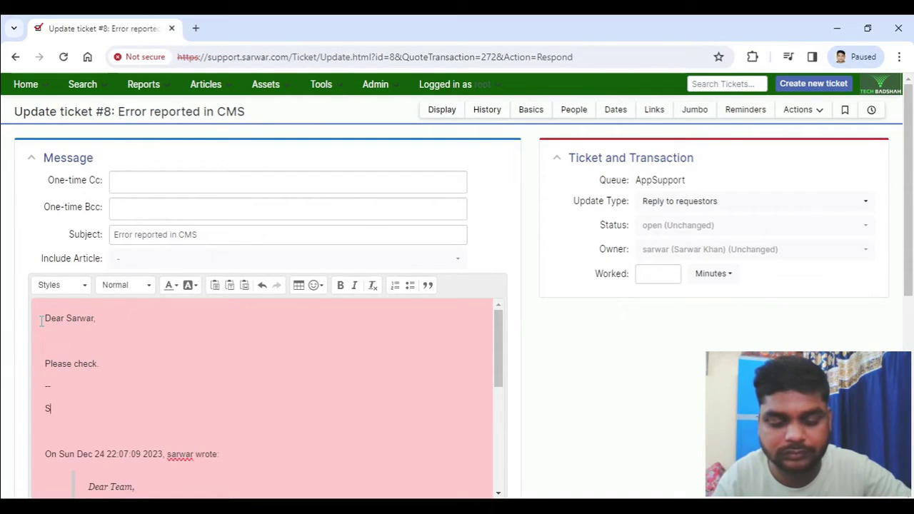
pyautogui.write('upport team')
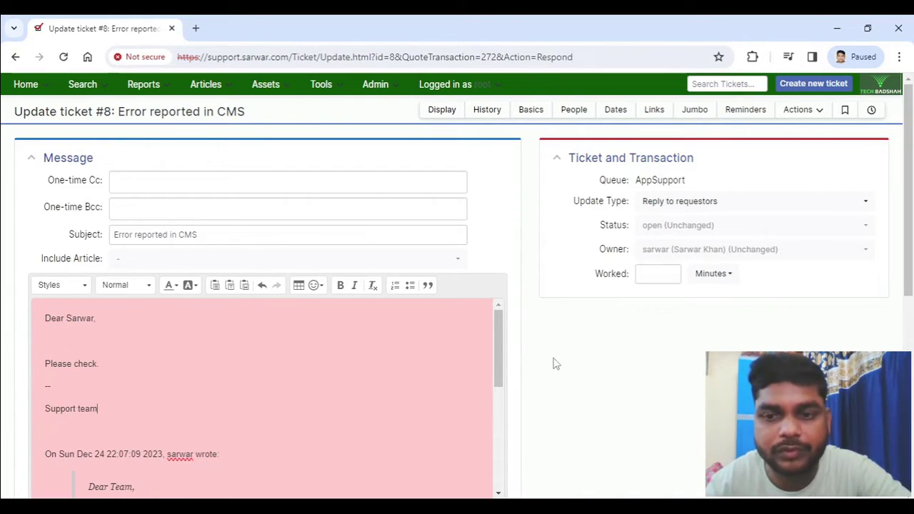
pyautogui.scroll(-10, 557, 364)
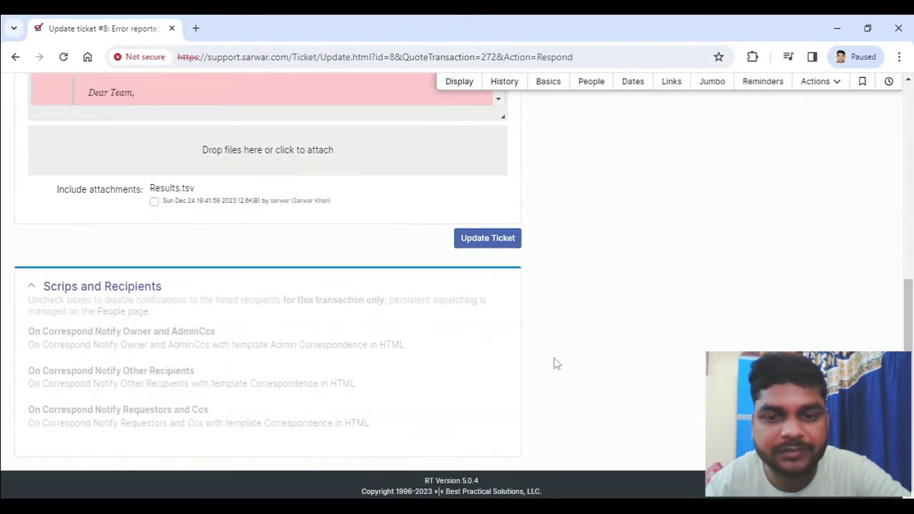
pyautogui.click(496, 238)
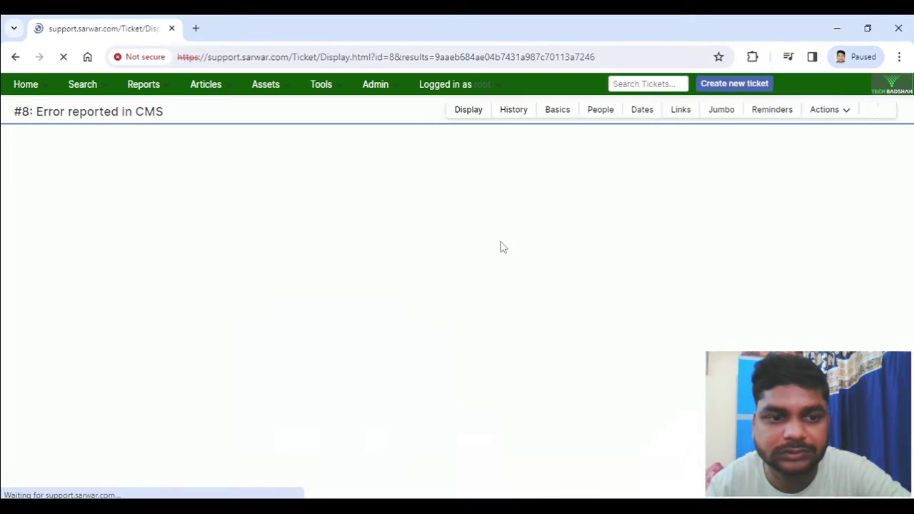
# Log out of the administrator account and sign back in as the ticket owner
pyautogui.click(25, 85)
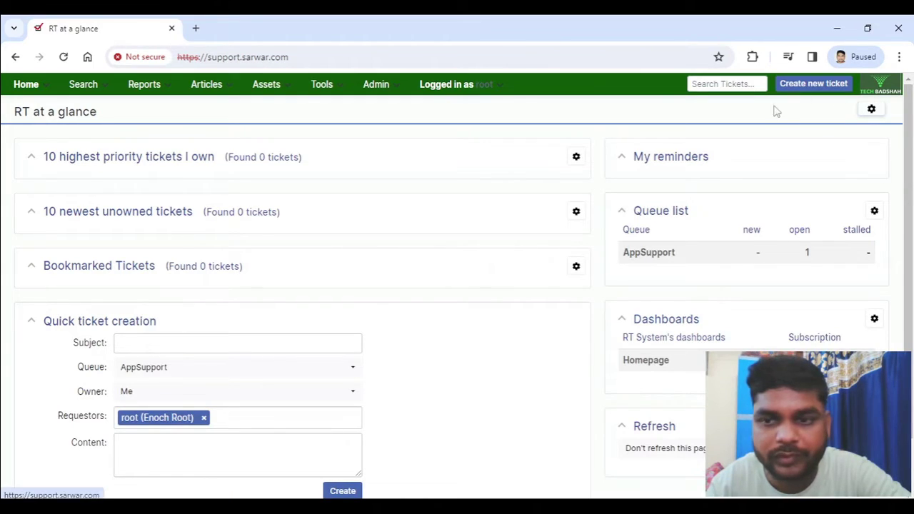
pyautogui.moveTo(495, 90)
pyautogui.click(434, 144)
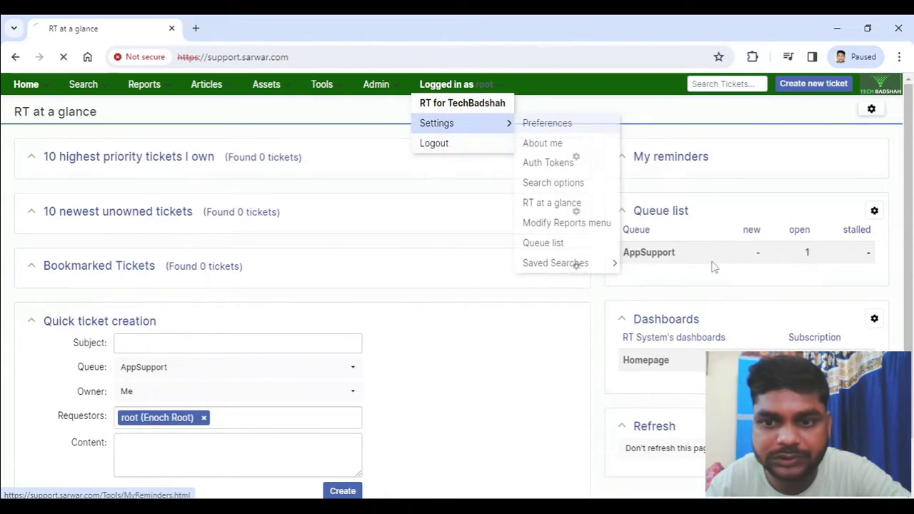
pyautogui.click(449, 232)
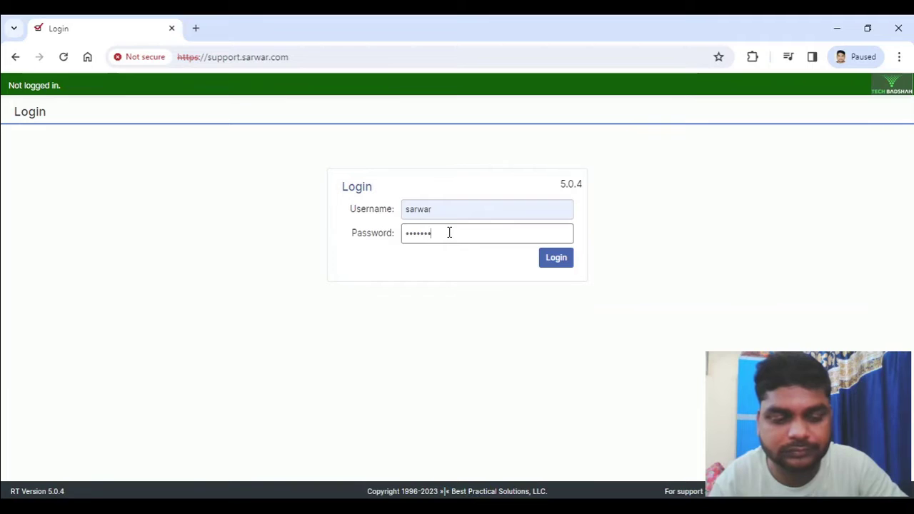
pyautogui.click(570, 264)
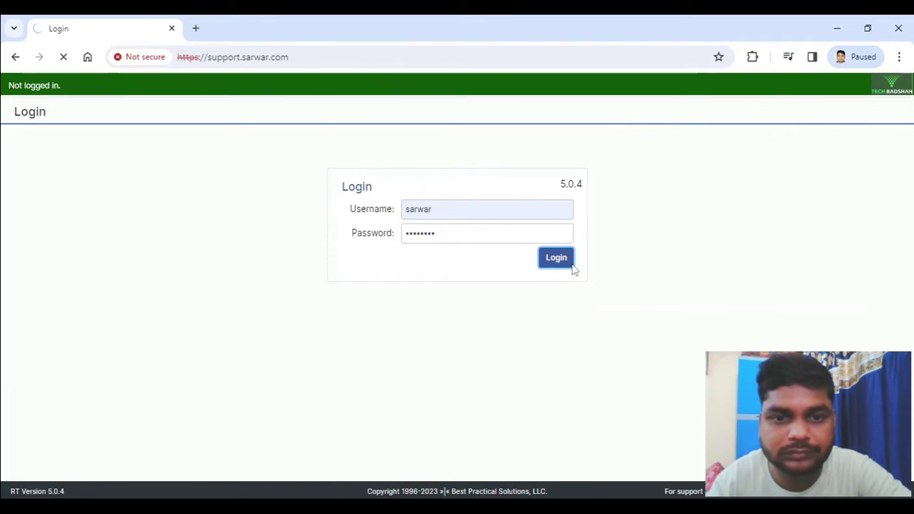